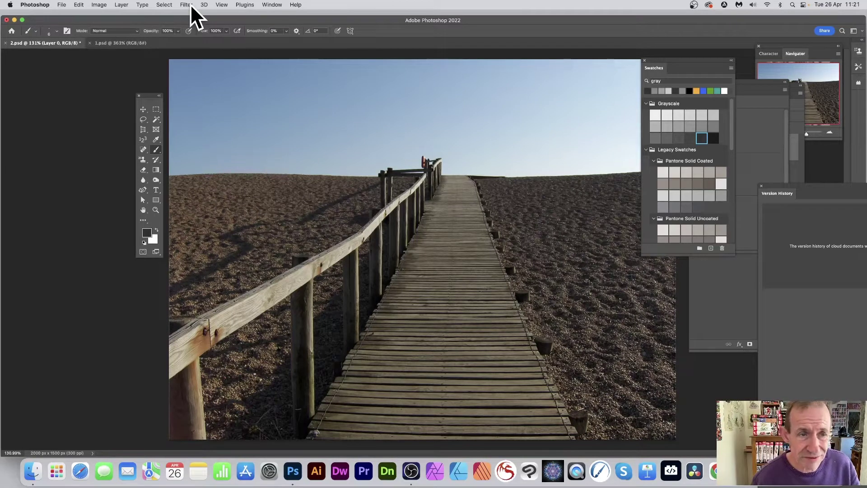
Set up a Displace filter on the boardwalk photo with horizontal and vertical scale 10, a tiled map and wrap-around edges
{"action": "left_click", "coordinate": [187, 4]}
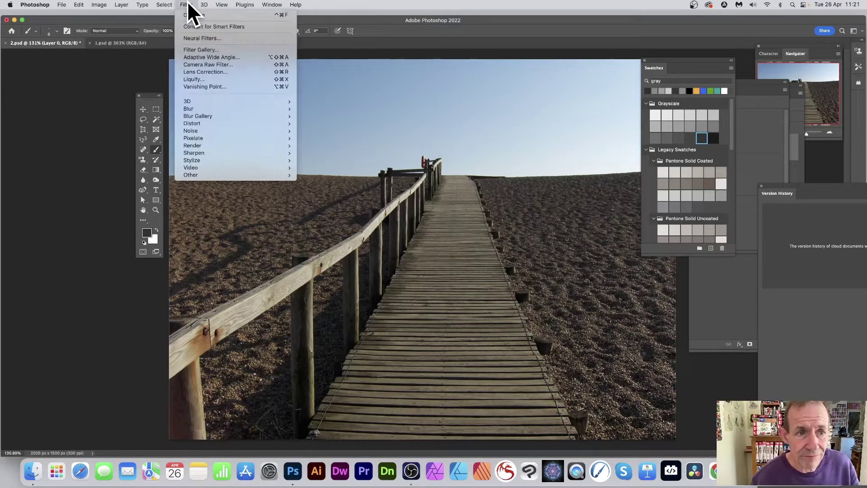
{"action": "mouse_move", "coordinate": [198, 124]}
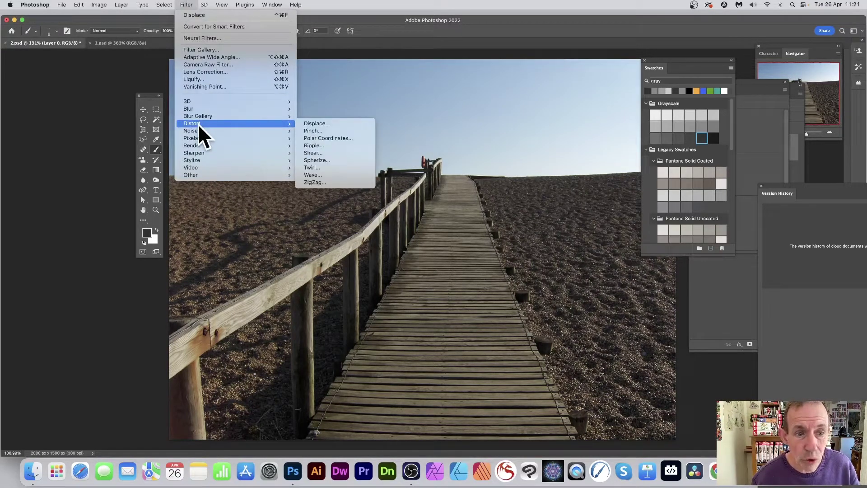
{"action": "left_click", "coordinate": [329, 122]}
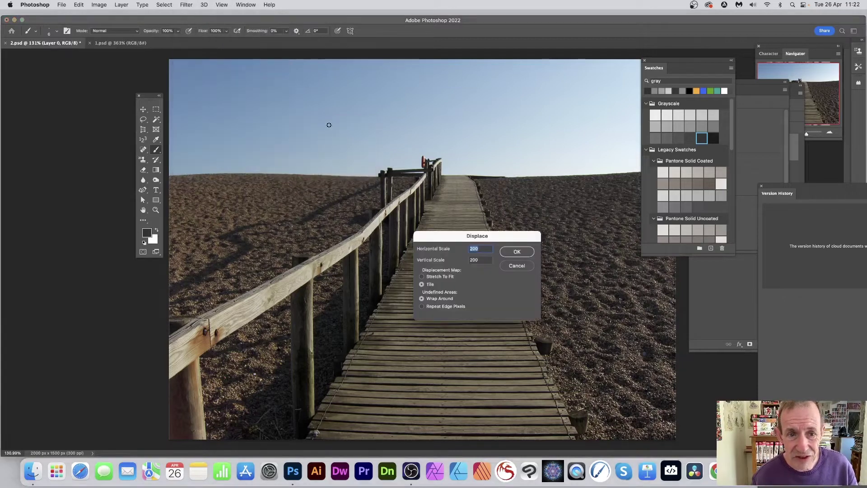
{"action": "left_click_drag", "start_coordinate": [468, 236], "coordinate": [393, 180]}
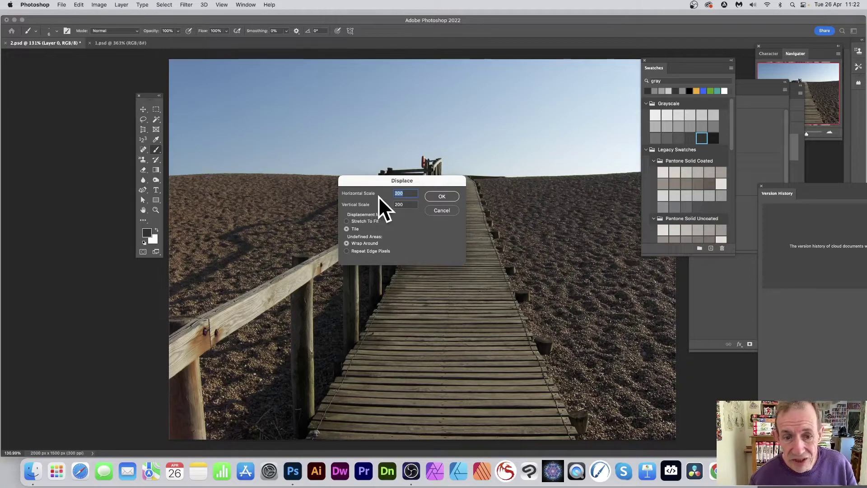
{"action": "type", "text": "10"}
{"action": "key", "text": "Tab"}
{"action": "type", "text": "1"}
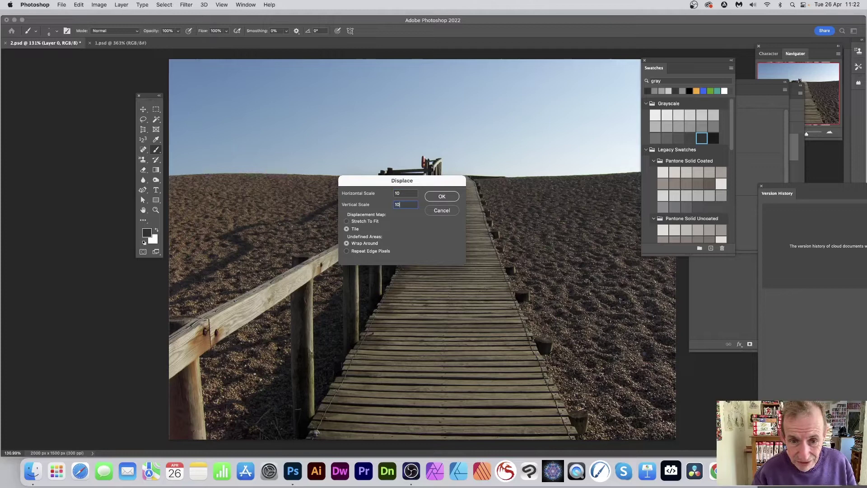
{"action": "key", "text": "Tab"}
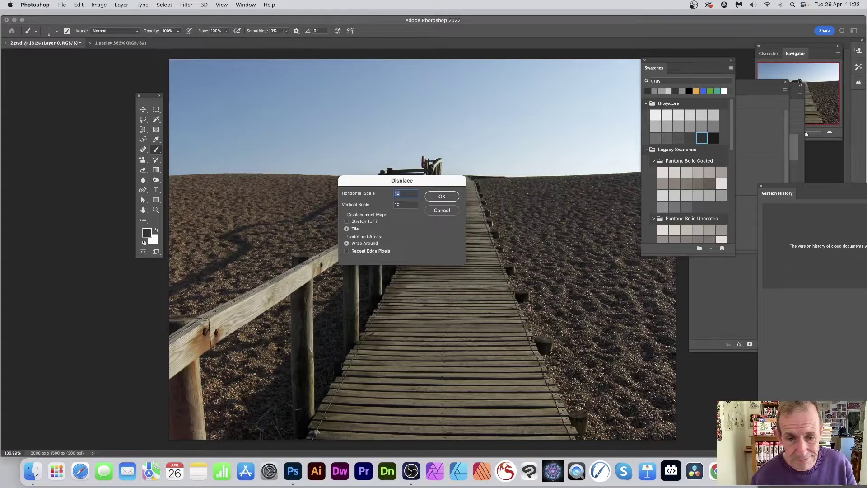
{"action": "left_click", "coordinate": [347, 222]}
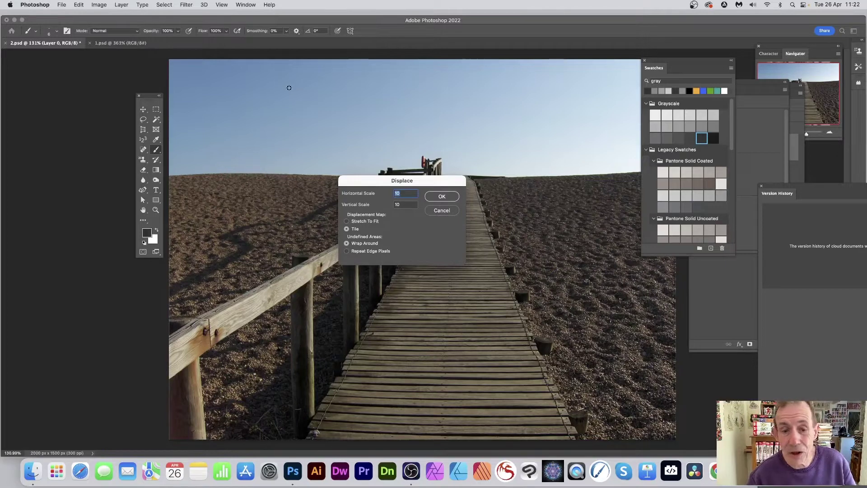
Apply the displacement to the photo using 1.psd as the displacement map
{"action": "left_click", "coordinate": [442, 196]}
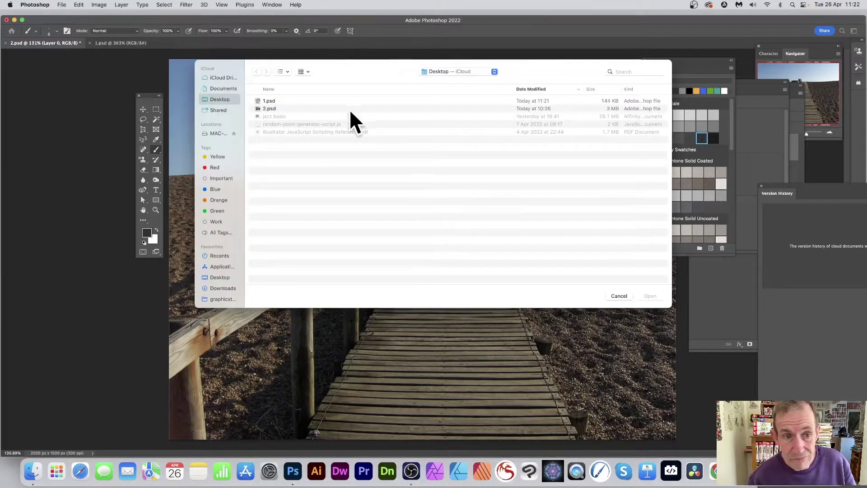
{"action": "left_click", "coordinate": [262, 101]}
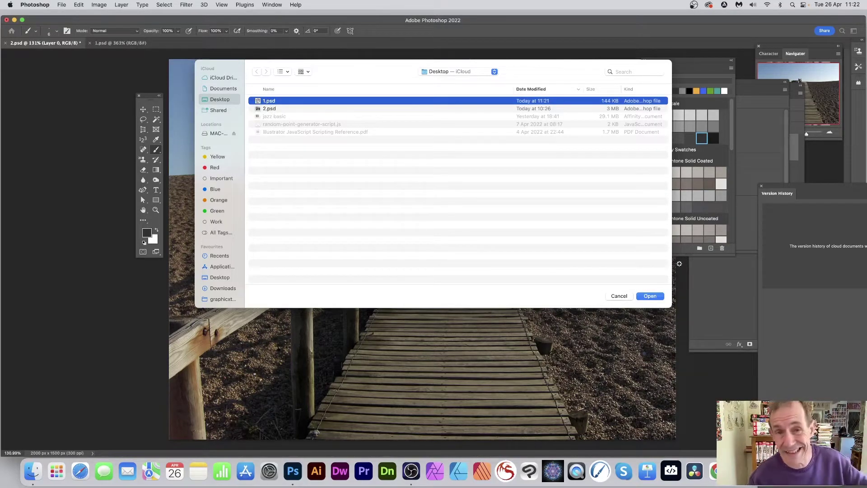
{"action": "left_click", "coordinate": [650, 296]}
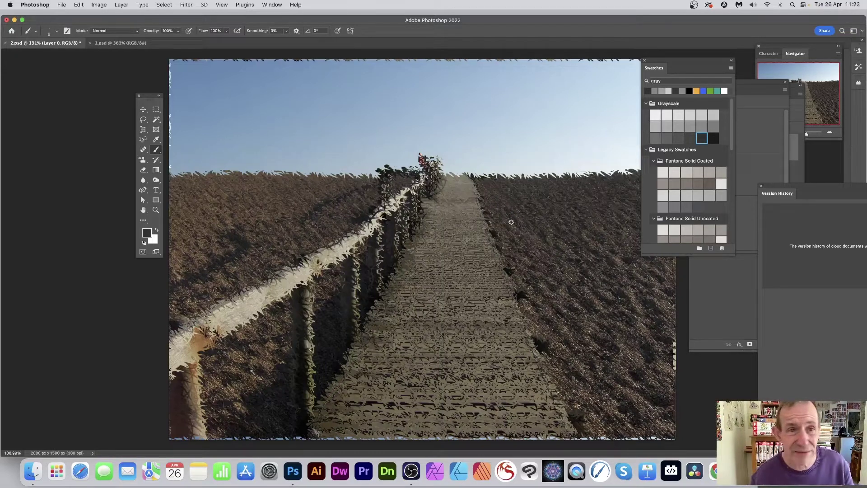
Reapply the last Displace filter to the photo twice and undo all the displacements
{"action": "left_click", "coordinate": [188, 5]}
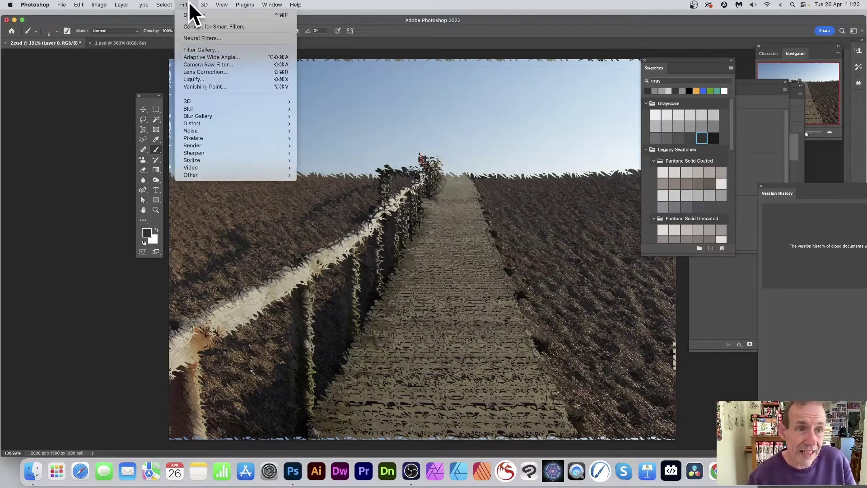
{"action": "left_click", "coordinate": [189, 15]}
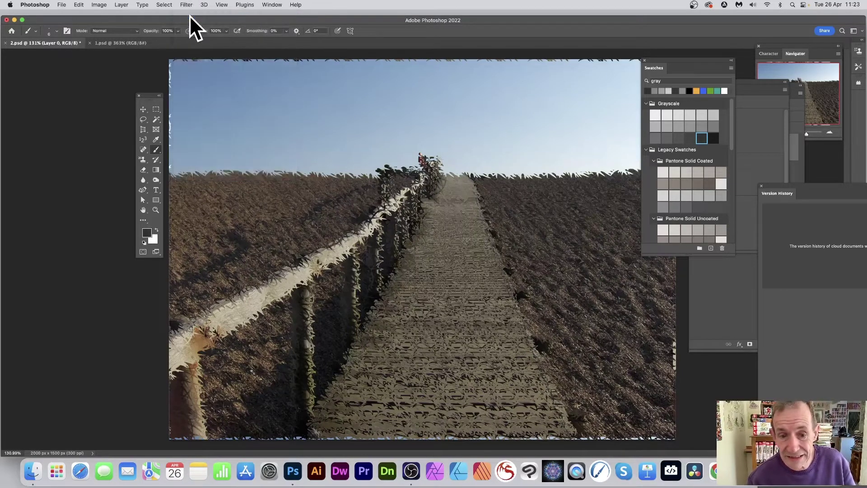
{"action": "left_click", "coordinate": [183, 4]}
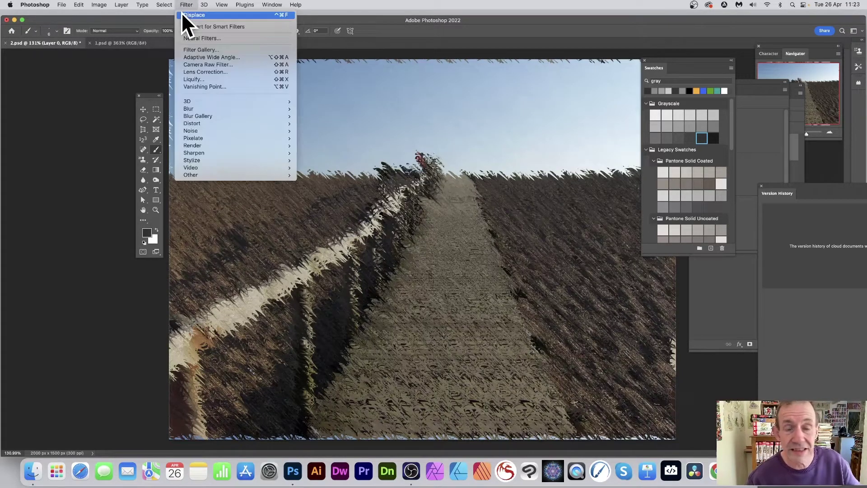
{"action": "left_click", "coordinate": [182, 14]}
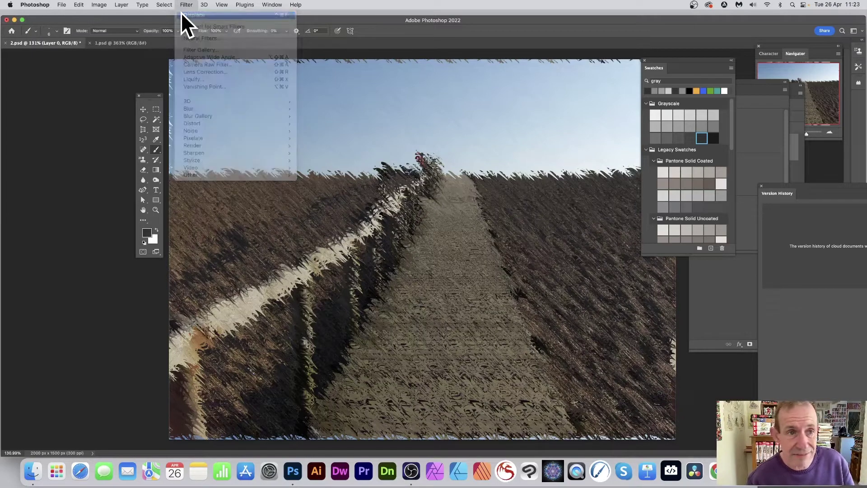
{"action": "key", "text": "super+z"}
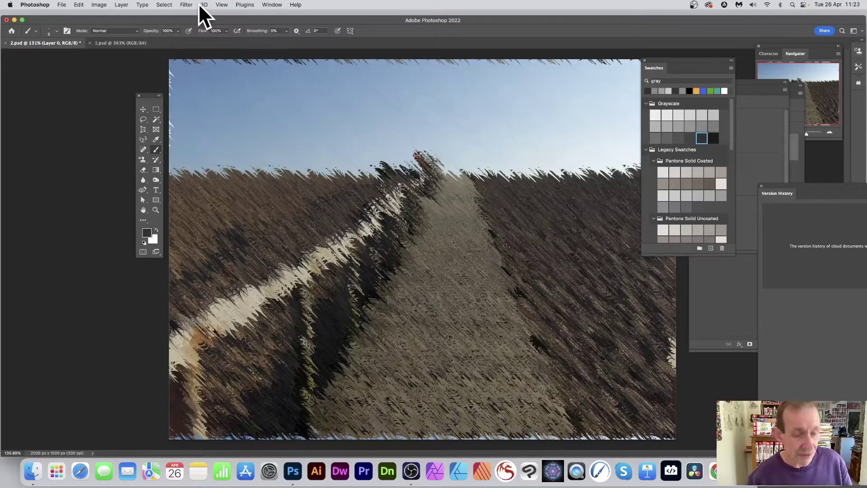
{"action": "key", "text": "super+z"}
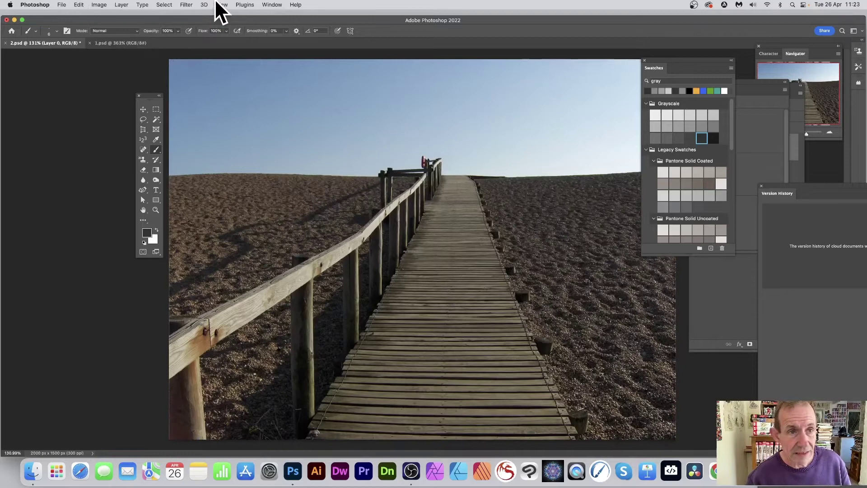
Set up a Displace filter with horizontal scale -50, vertical scale 20 and the Stretch To Fit map option
{"action": "left_click", "coordinate": [184, 4]}
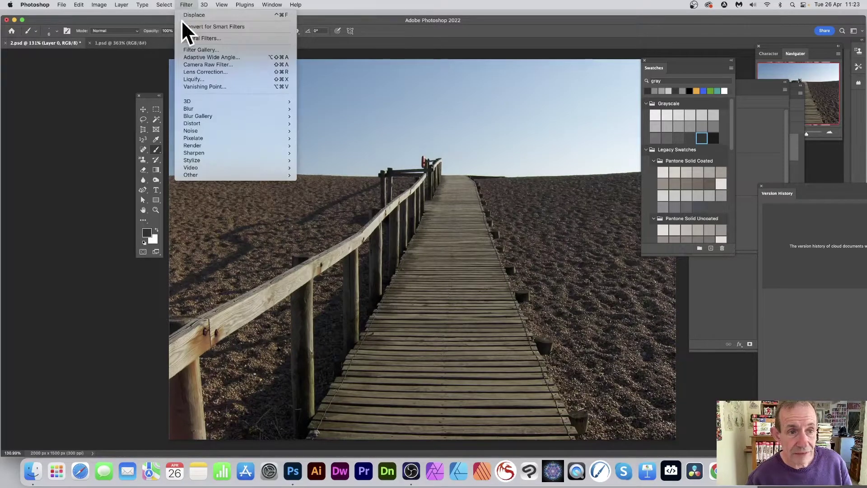
{"action": "mouse_move", "coordinate": [197, 124]}
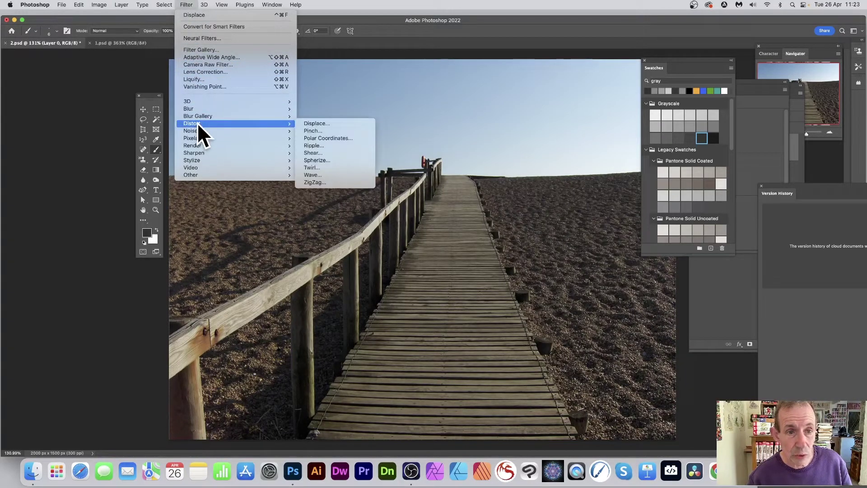
{"action": "left_click", "coordinate": [329, 124]}
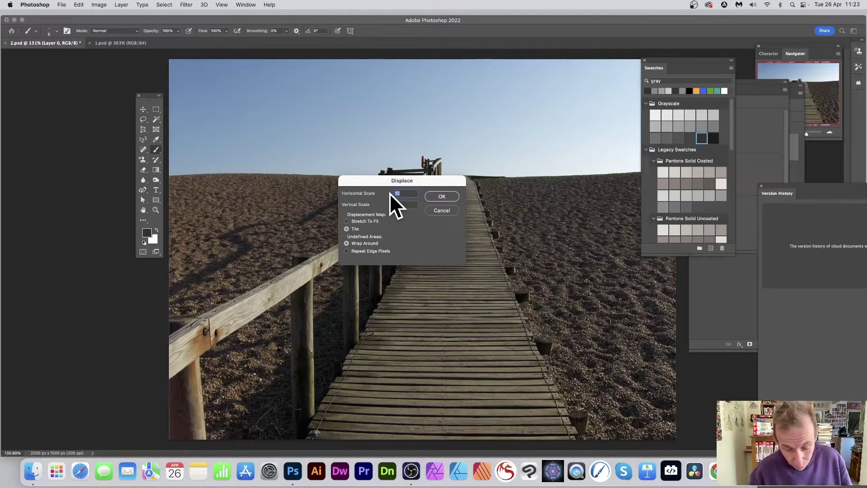
{"action": "type", "text": "-50"}
{"action": "key", "text": "Tab"}
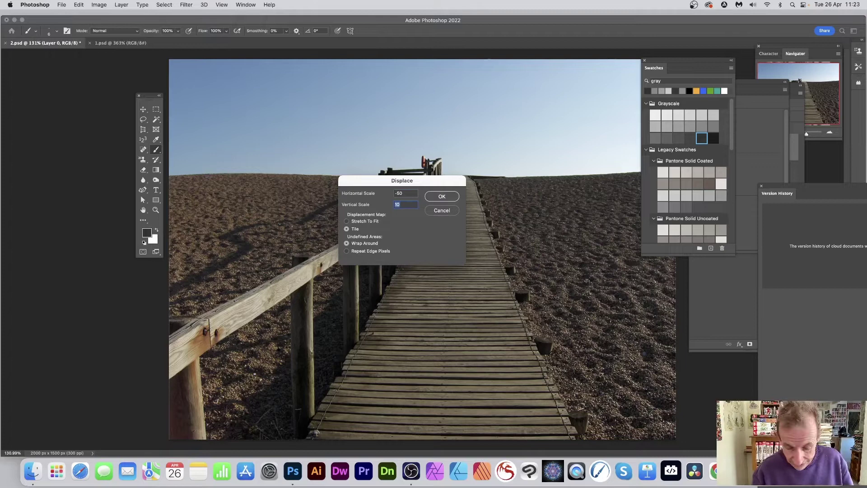
{"action": "type", "text": "20"}
{"action": "key", "text": "Tab"}
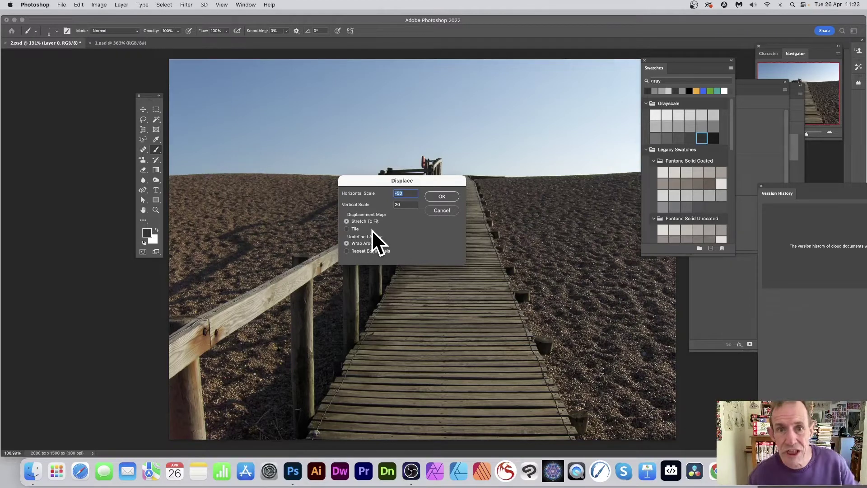
Try the stretched displacement on the photo with 1.psd as the map, and undo it
{"action": "left_click", "coordinate": [453, 193]}
{"action": "left_click", "coordinate": [265, 101]}
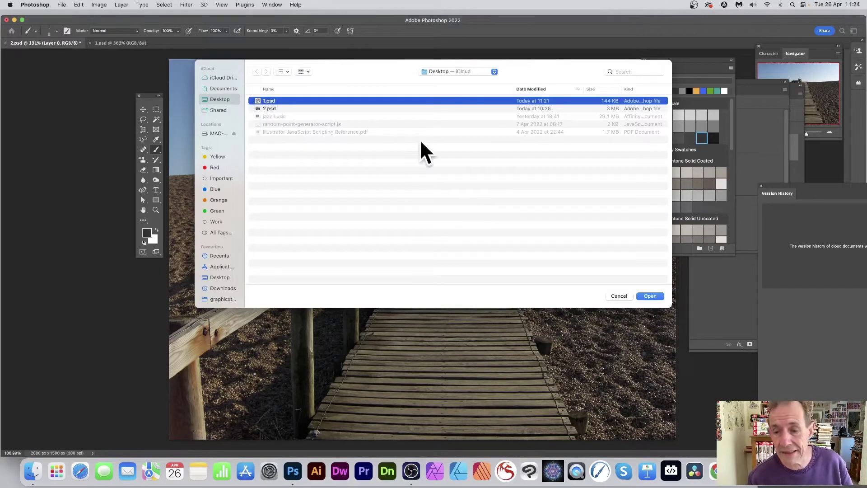
{"action": "left_click", "coordinate": [652, 296]}
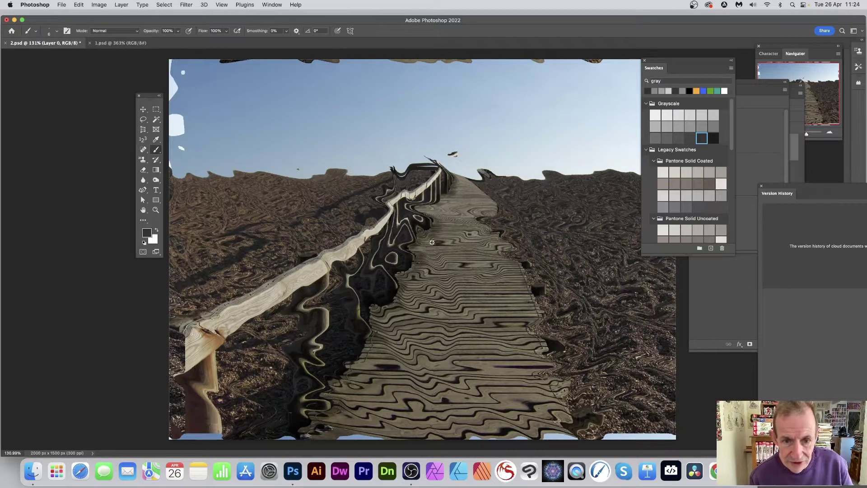
{"action": "key", "text": "super+z"}
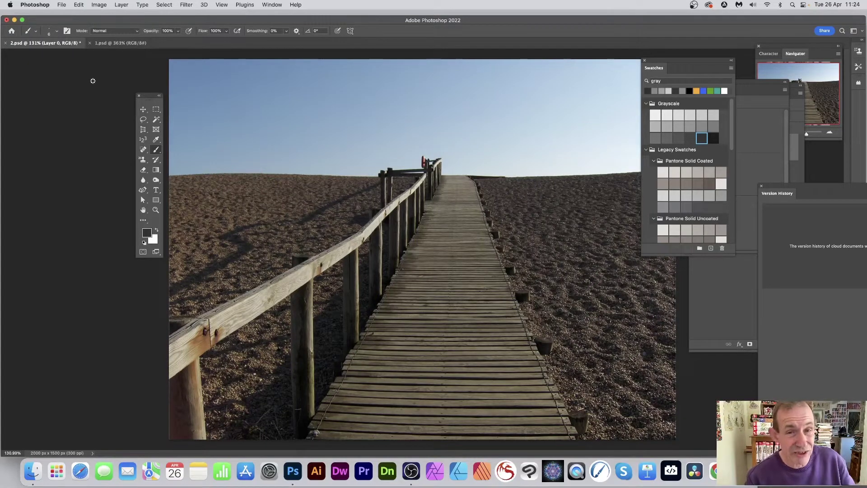
Switch to the 1.psd pattern document and undo all its scribbled brush strokes until the canvas is blank
{"action": "left_click", "coordinate": [115, 43]}
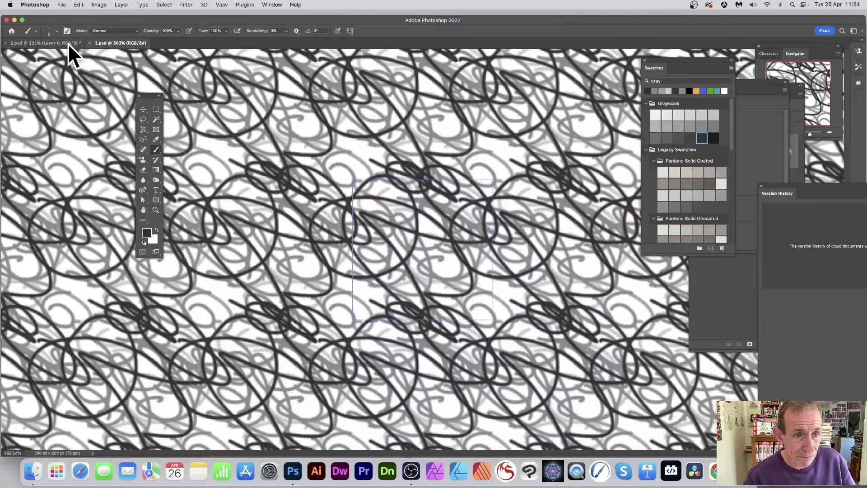
{"action": "key", "text": "super+z"}
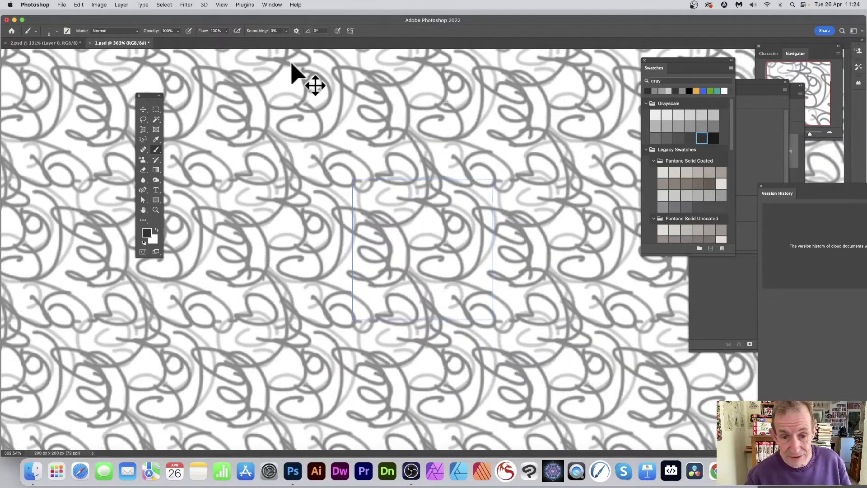
{"action": "key", "text": "super+z"}
{"action": "key", "text": "super+z"}
{"action": "key", "text": "super+z"}
{"action": "key", "text": "super+z"}
{"action": "key", "text": "super+z"}
{"action": "key", "text": "super+z"}
{"action": "key", "text": "super+z"}
{"action": "key", "text": "super+z"}
{"action": "key", "text": "super+z"}
{"action": "key", "text": "super+z"}
{"action": "key", "text": "super+z"}
{"action": "key", "text": "super+z"}
{"action": "key", "text": "super+z"}
{"action": "key", "text": "super+z"}
{"action": "key", "text": "super+z"}
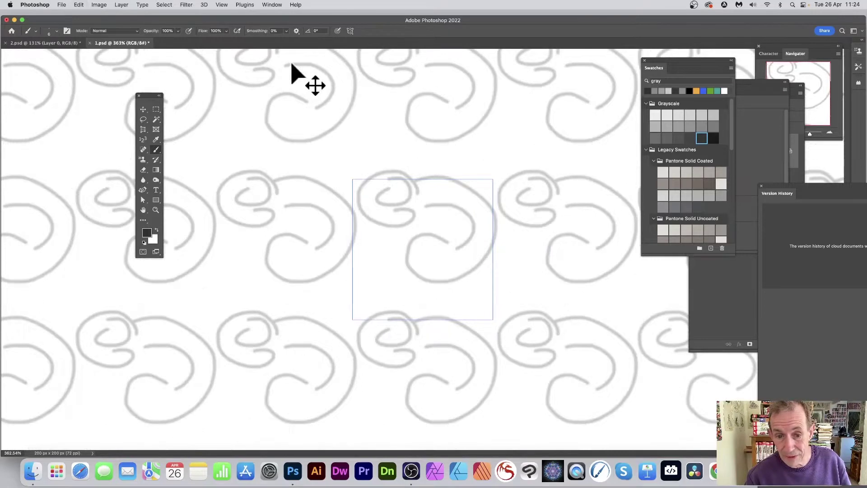
{"action": "key", "text": "super+z"}
{"action": "key", "text": "super+z"}
{"action": "key", "text": "super+z"}
{"action": "key", "text": "super+z"}
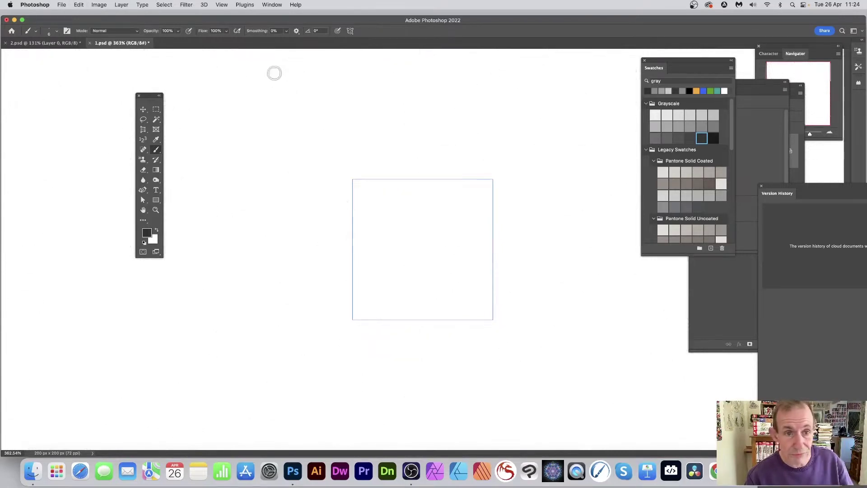
Pick a medium gray grayscale swatch as the foreground color and set the soft round brush size to 9 px
{"action": "left_click", "coordinate": [221, 5]}
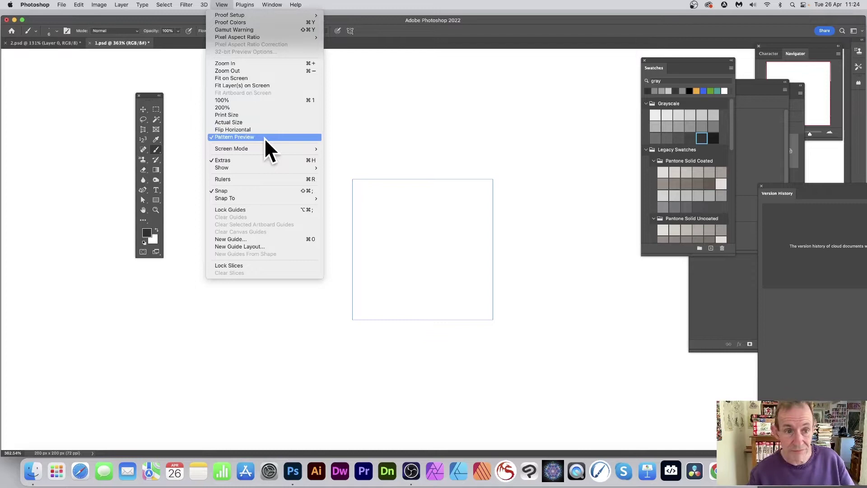
{"action": "left_click", "coordinate": [449, 34]}
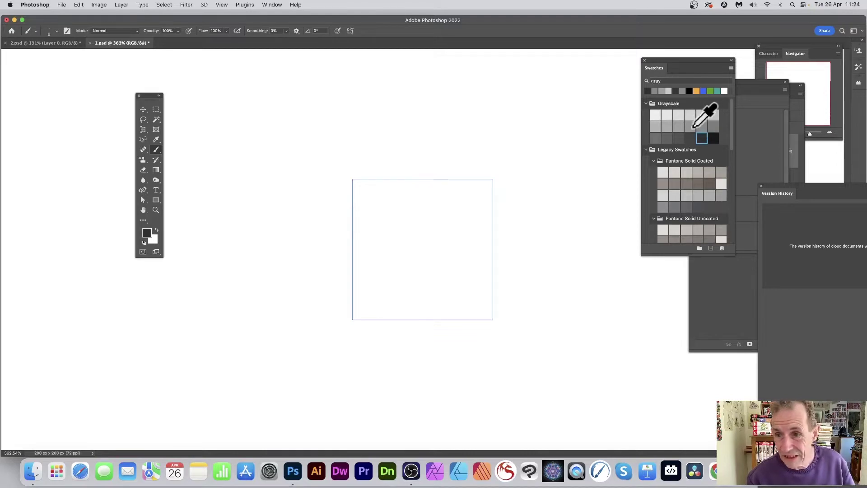
{"action": "left_click", "coordinate": [692, 126]}
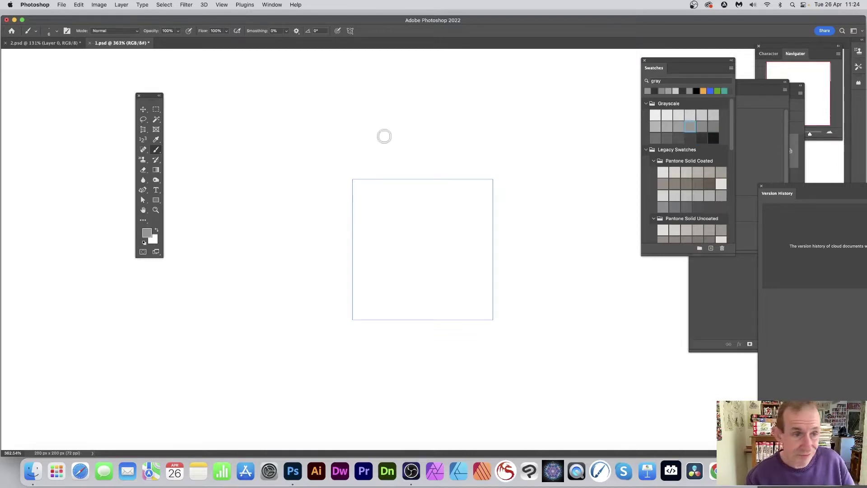
{"action": "left_click", "coordinate": [56, 31]}
{"action": "left_click_drag", "start_coordinate": [48, 54], "coordinate": [47, 55]}
{"action": "left_click", "coordinate": [47, 54]}
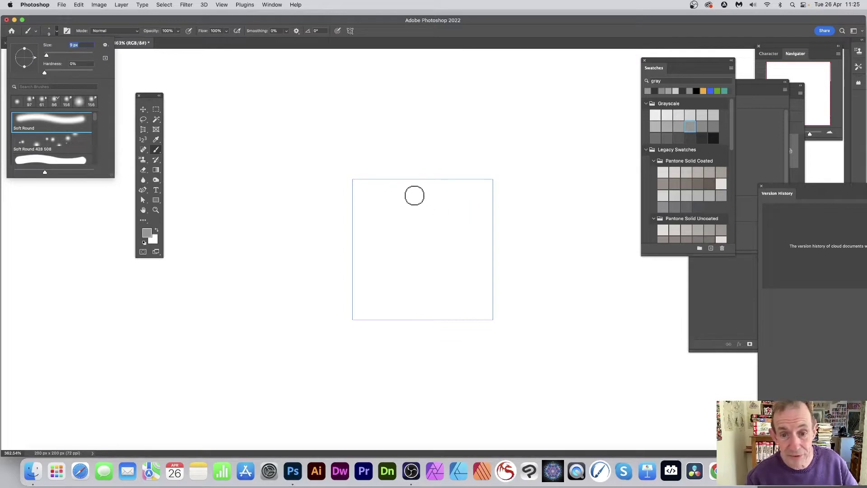
Paint gray diagonal squiggles, short dashes and small loops across the repeating pattern tile, crossing its edges
{"action": "left_click_drag", "start_coordinate": [413, 196], "coordinate": [459, 231]}
{"action": "left_click", "coordinate": [362, 159]}
{"action": "left_click_drag", "start_coordinate": [377, 164], "coordinate": [420, 211]}
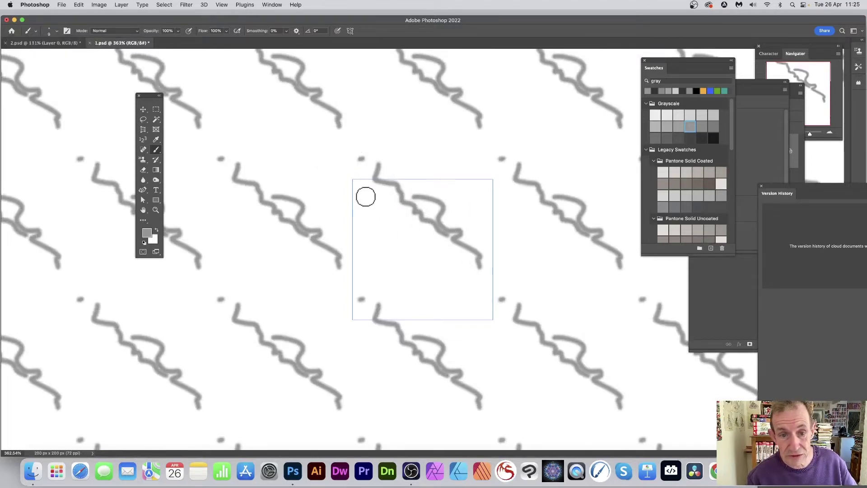
{"action": "left_click_drag", "start_coordinate": [354, 167], "coordinate": [387, 206]}
{"action": "left_click_drag", "start_coordinate": [403, 151], "coordinate": [462, 196]}
{"action": "left_click_drag", "start_coordinate": [451, 198], "coordinate": [484, 227]}
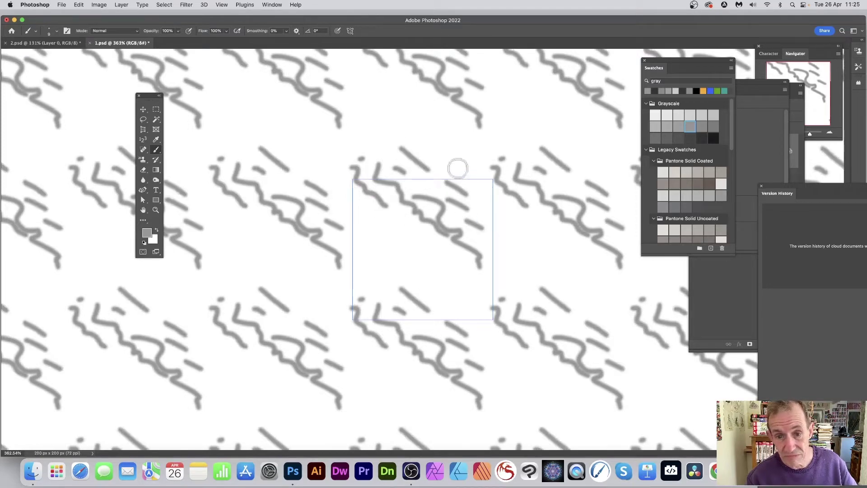
{"action": "left_click_drag", "start_coordinate": [465, 166], "coordinate": [460, 166]}
{"action": "mouse_move", "coordinate": [493, 192]}
{"action": "left_mouse_down"}
{"action": "mouse_move", "coordinate": [505, 224]}
{"action": "mouse_move", "coordinate": [509, 215]}
{"action": "mouse_move", "coordinate": [514, 251]}
{"action": "mouse_move", "coordinate": [469, 268]}
{"action": "mouse_move", "coordinate": [498, 247]}
{"action": "left_mouse_up"}
{"action": "mouse_move", "coordinate": [485, 278]}
{"action": "left_mouse_down"}
{"action": "mouse_move", "coordinate": [426, 279]}
{"action": "mouse_move", "coordinate": [402, 235]}
{"action": "left_mouse_up"}
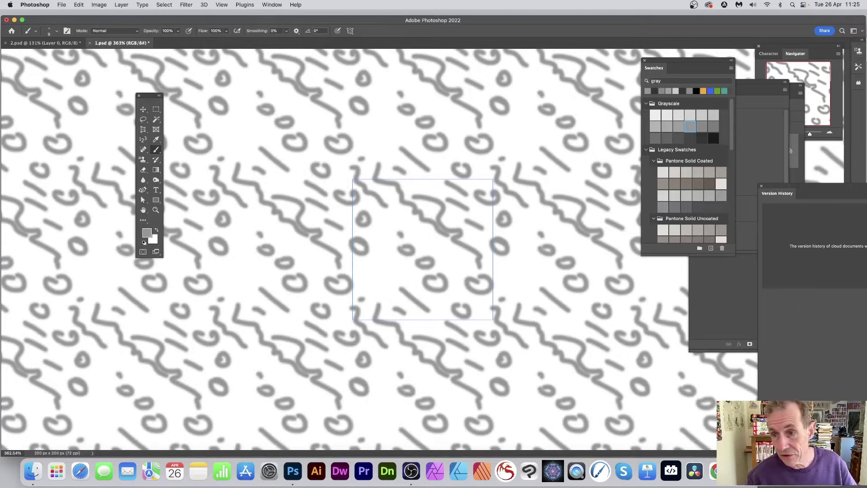
Pick the darkest grayscale swatch and paint near-black dabs, short dashes and loops among the gray strokes of the pattern tile
{"action": "left_click", "coordinate": [667, 115]}
{"action": "left_click", "coordinate": [713, 139]}
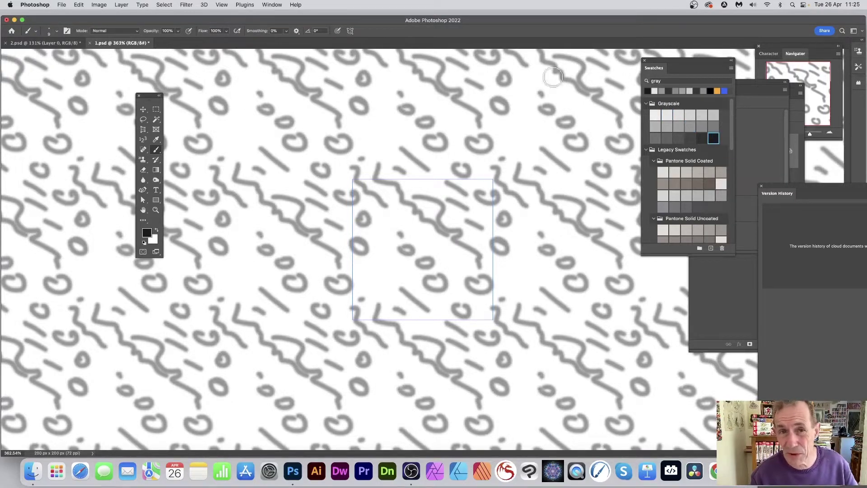
{"action": "left_click_drag", "start_coordinate": [417, 175], "coordinate": [425, 180]}
{"action": "left_click", "coordinate": [453, 199]}
{"action": "mouse_move", "coordinate": [419, 228]}
{"action": "left_mouse_down"}
{"action": "mouse_move", "coordinate": [458, 231]}
{"action": "mouse_move", "coordinate": [453, 242]}
{"action": "mouse_move", "coordinate": [483, 272]}
{"action": "left_mouse_up"}
{"action": "left_click", "coordinate": [445, 267]}
{"action": "left_click_drag", "start_coordinate": [397, 282], "coordinate": [403, 292]}
{"action": "left_click_drag", "start_coordinate": [367, 255], "coordinate": [377, 261]}
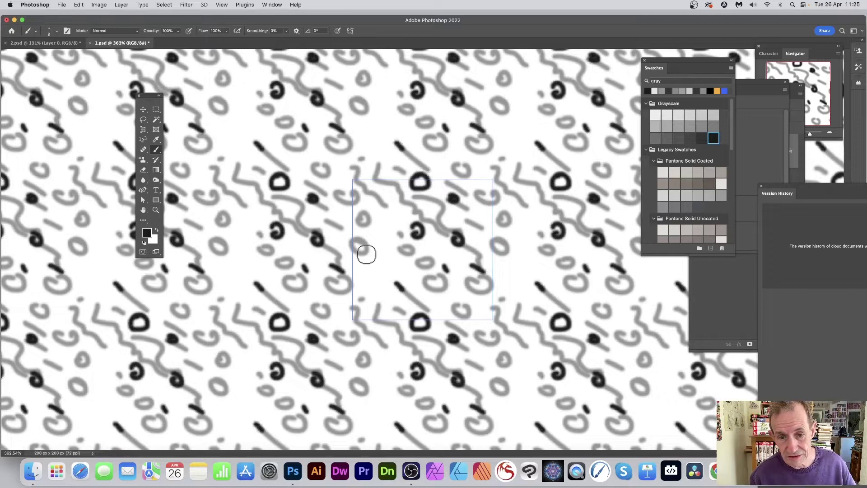
{"action": "left_click", "coordinate": [384, 234]}
{"action": "left_click_drag", "start_coordinate": [387, 197], "coordinate": [397, 206]}
{"action": "mouse_move", "coordinate": [384, 286]}
{"action": "left_mouse_down"}
{"action": "mouse_move", "coordinate": [390, 293]}
{"action": "mouse_move", "coordinate": [360, 302]}
{"action": "left_mouse_up"}
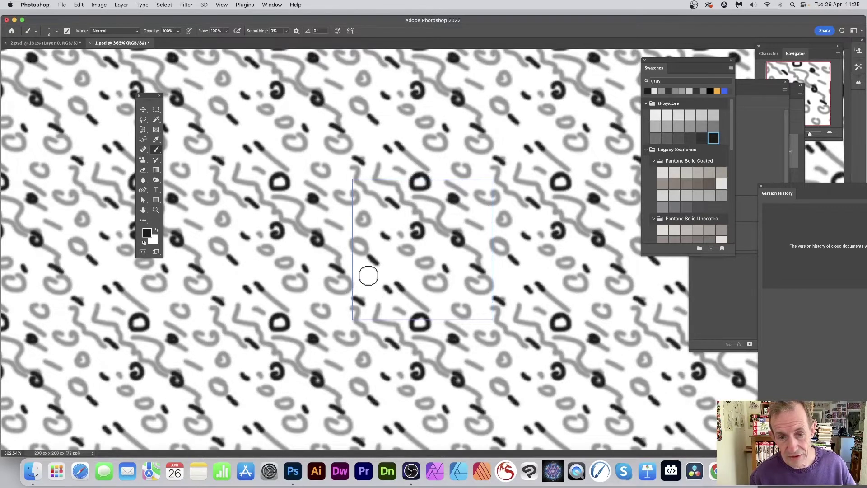
{"action": "left_click", "coordinate": [368, 277]}
{"action": "left_click", "coordinate": [445, 290]}
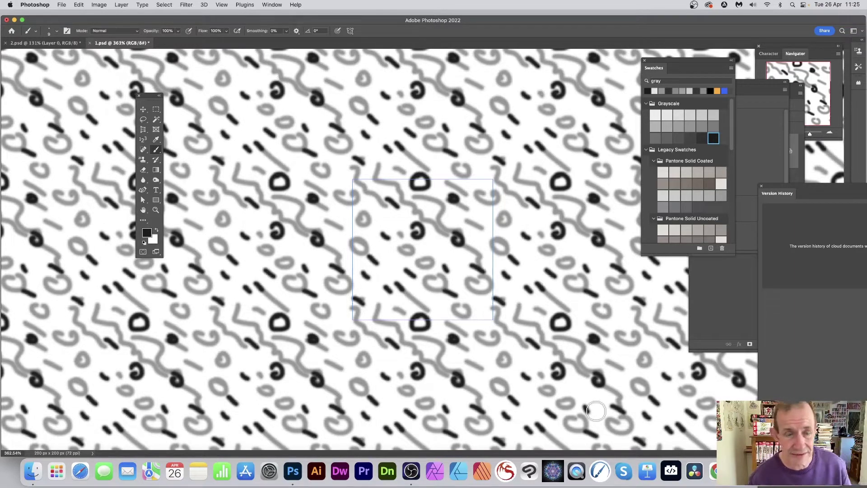
Check the boardwalk photo in 2.psd, return to the pattern document and save it as 1.psd
{"action": "left_click", "coordinate": [39, 43]}
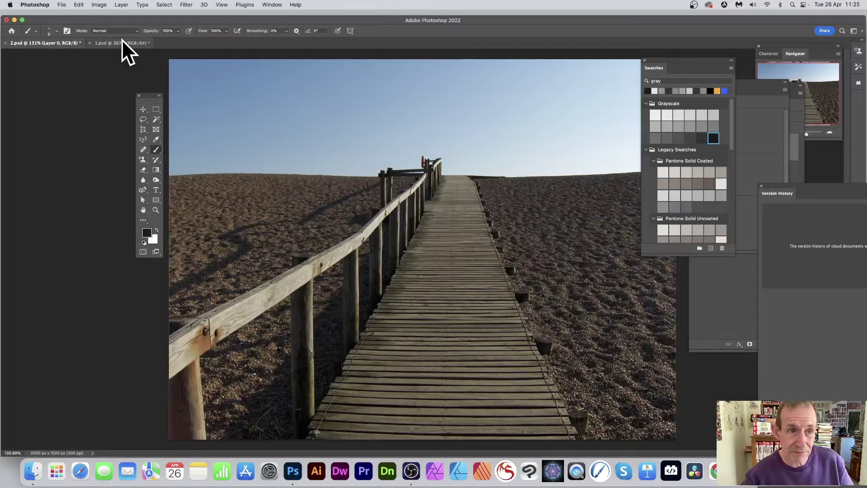
{"action": "left_click", "coordinate": [108, 43]}
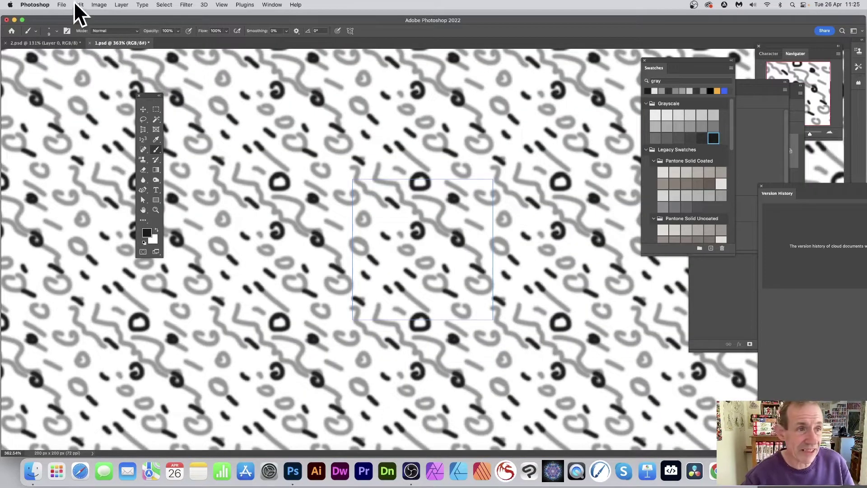
{"action": "left_click", "coordinate": [62, 5]}
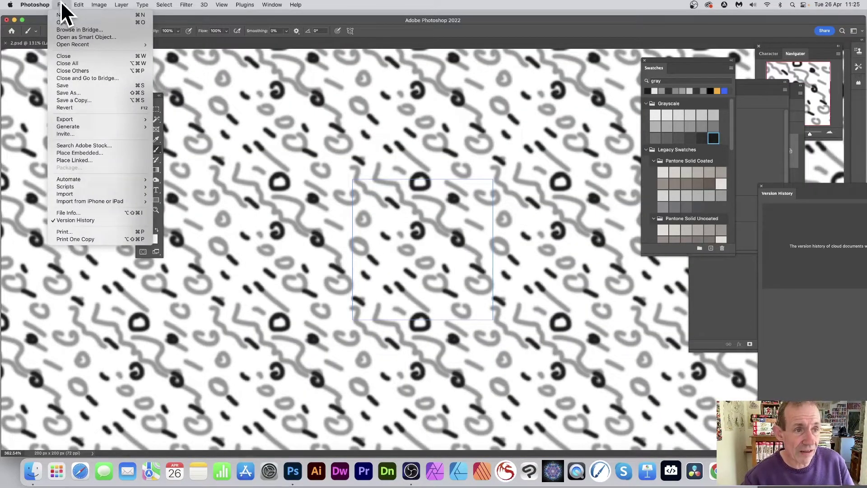
{"action": "left_click", "coordinate": [72, 85]}
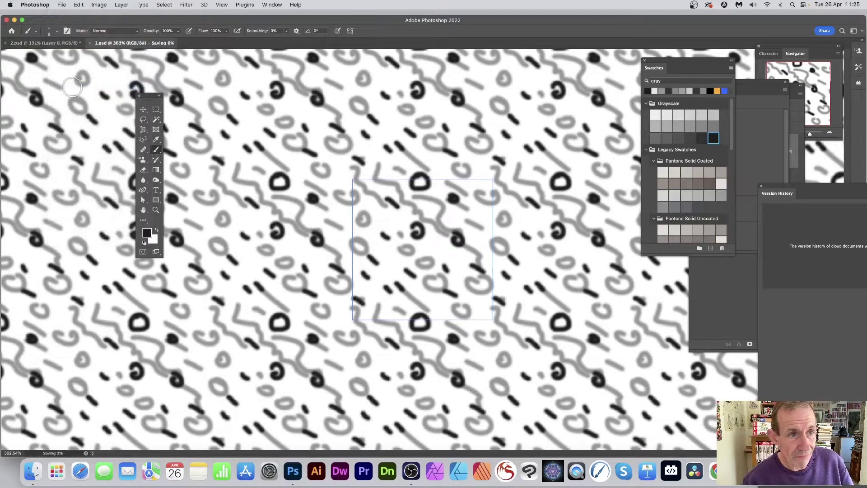
Try a Stretch To Fit displacement on the 2.psd photo at 20 horizontal and vertical scale with 1.psd, and undo it
{"action": "left_click", "coordinate": [45, 43]}
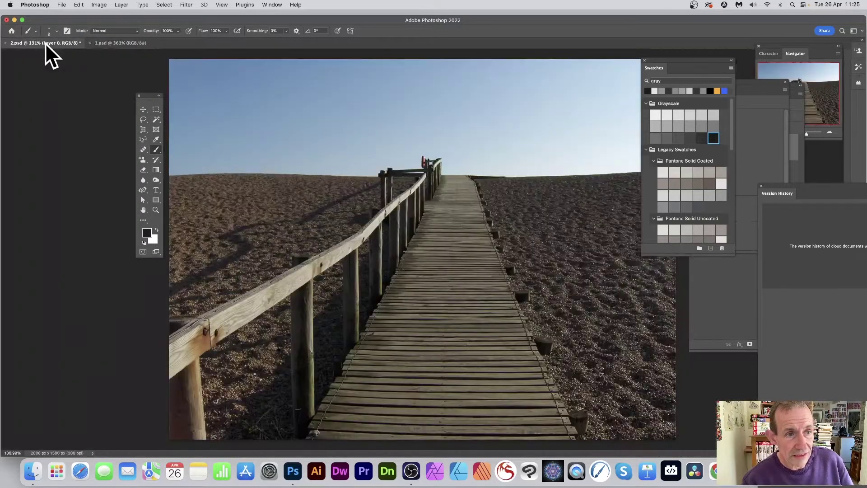
{"action": "left_click", "coordinate": [187, 6]}
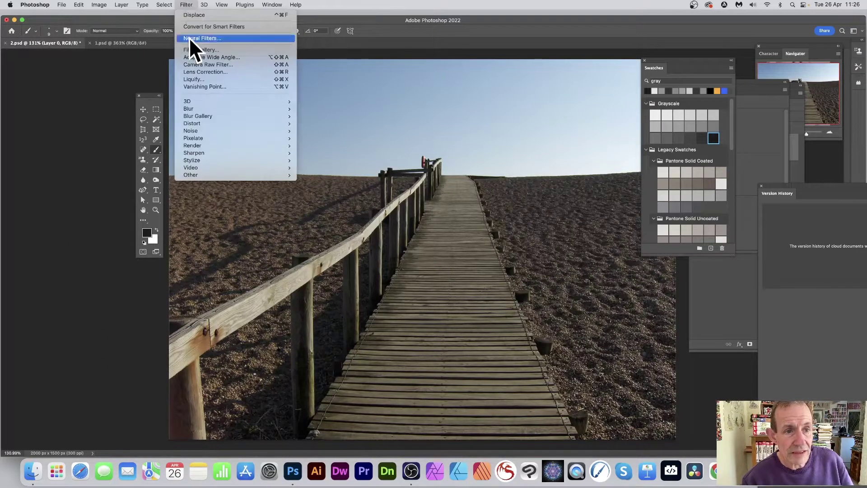
{"action": "mouse_move", "coordinate": [194, 119]}
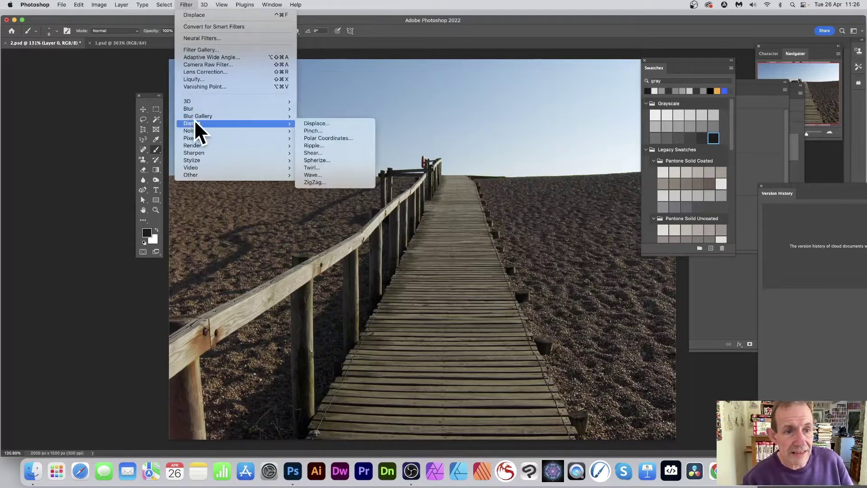
{"action": "left_click", "coordinate": [313, 122]}
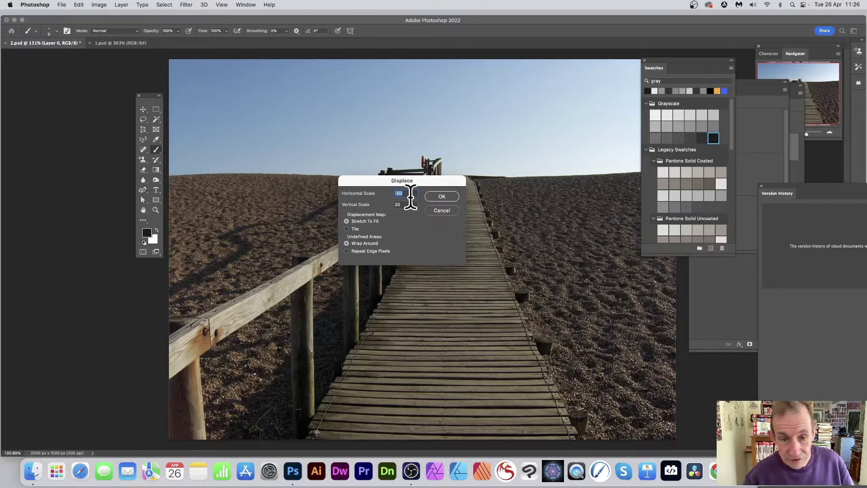
{"action": "type", "text": "20"}
{"action": "key", "text": "Tab"}
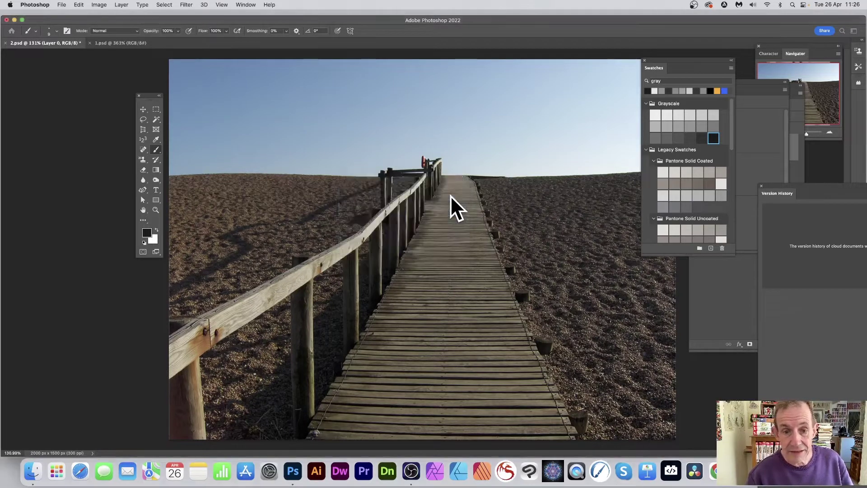
{"action": "left_click", "coordinate": [451, 197]}
{"action": "left_click", "coordinate": [271, 102]}
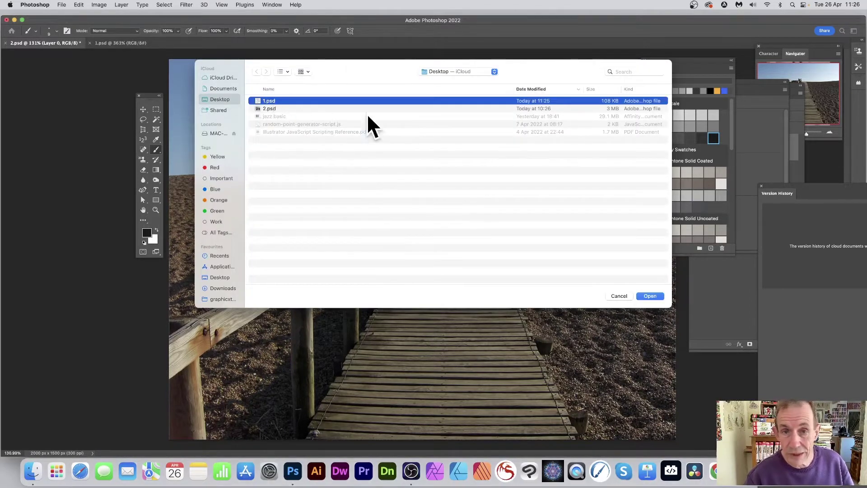
{"action": "left_click", "coordinate": [652, 295]}
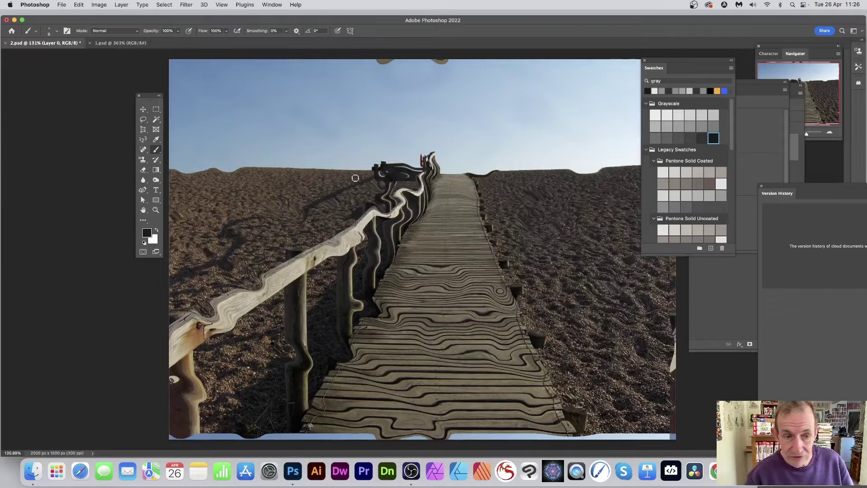
{"action": "key", "text": "super+z"}
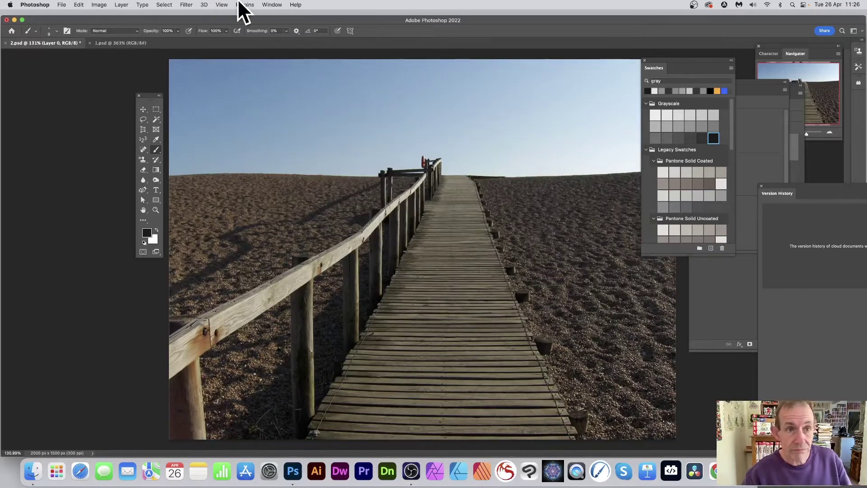
Try displacing the photo with horizontal and vertical scales of 50, a tiled map and wrap-around edges, using 1.psd
{"action": "left_click", "coordinate": [186, 4]}
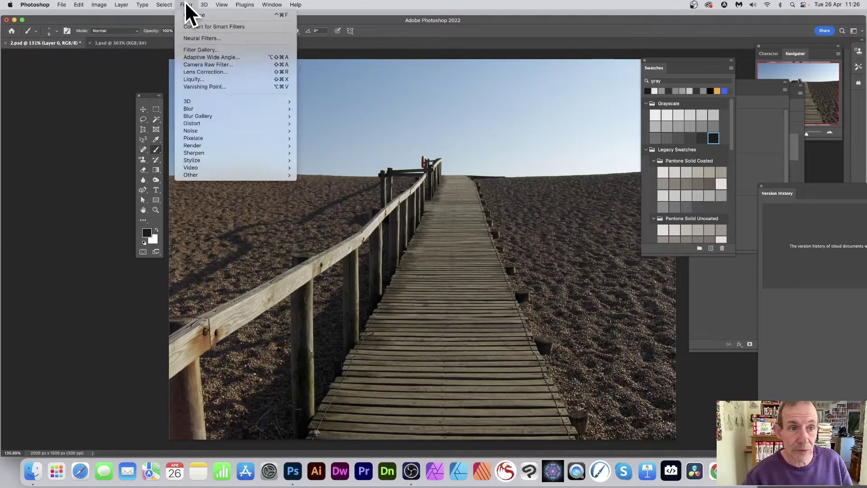
{"action": "mouse_move", "coordinate": [195, 124]}
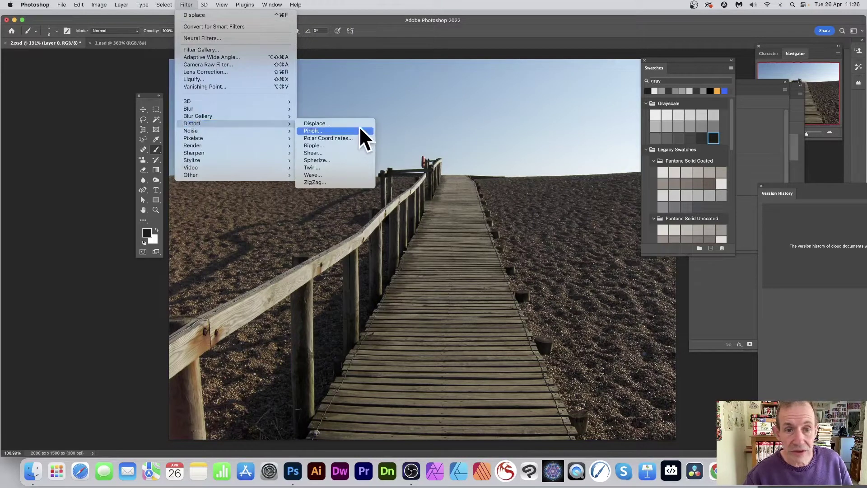
{"action": "left_click", "coordinate": [345, 123]}
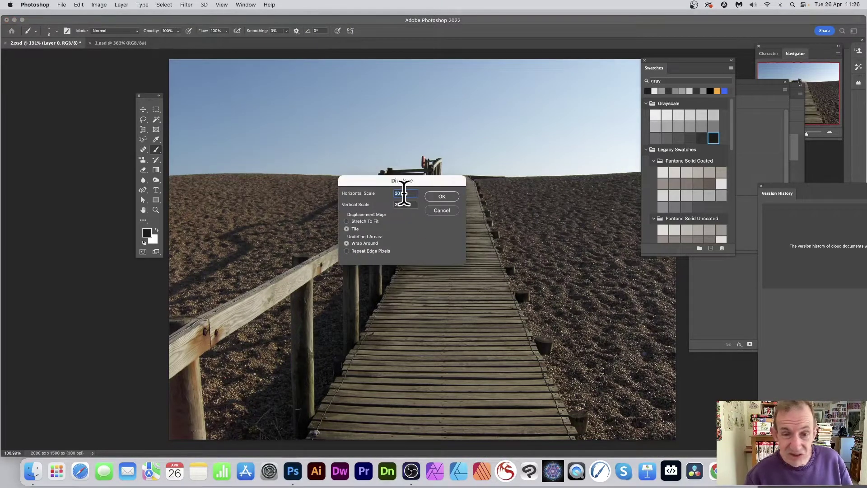
{"action": "type", "text": "50"}
{"action": "key", "text": "Tab"}
{"action": "type", "text": "50"}
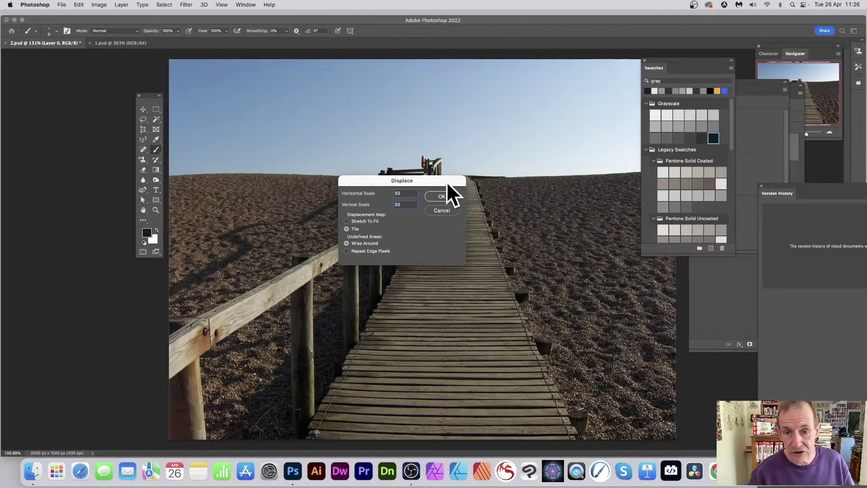
{"action": "left_click", "coordinate": [442, 196]}
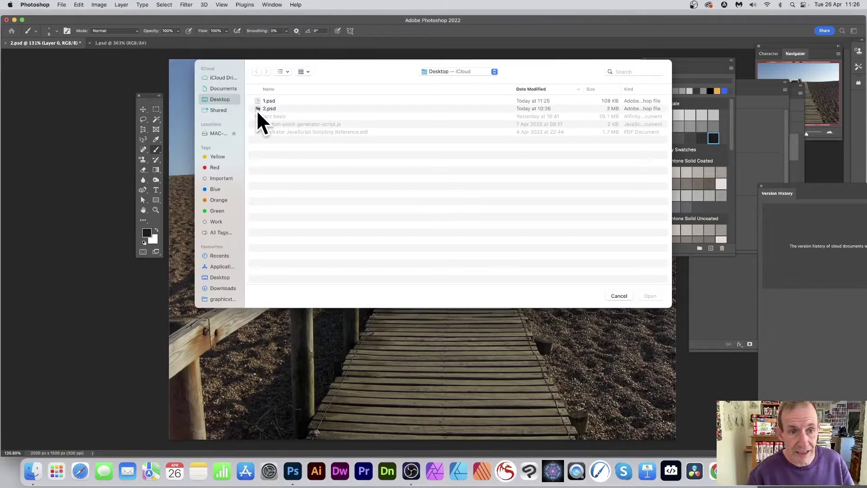
{"action": "left_click", "coordinate": [268, 100]}
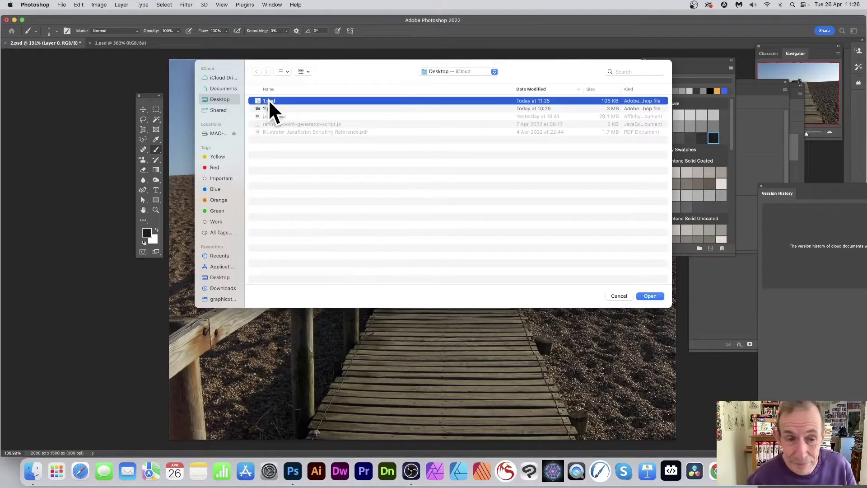
{"action": "left_click", "coordinate": [651, 296]}
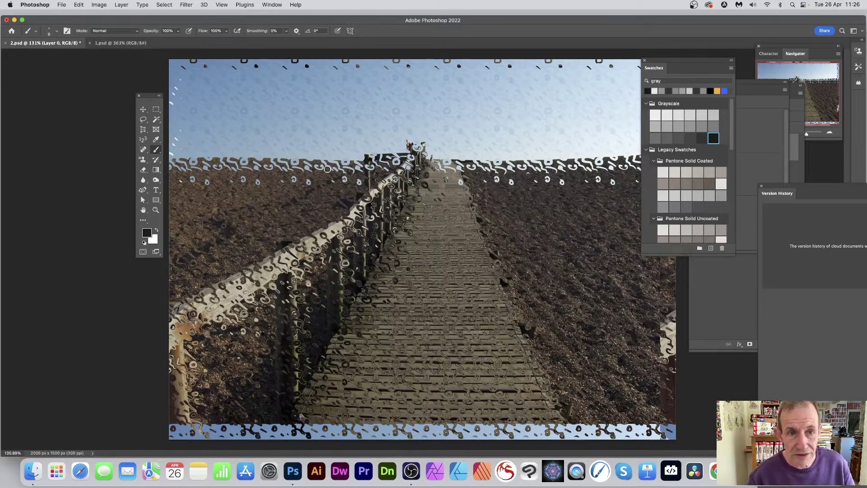
Compare the photo with the 1.psd pattern, reapply the last Displace filter, and undo the displacements back to the original photo
{"action": "left_click", "coordinate": [113, 42]}
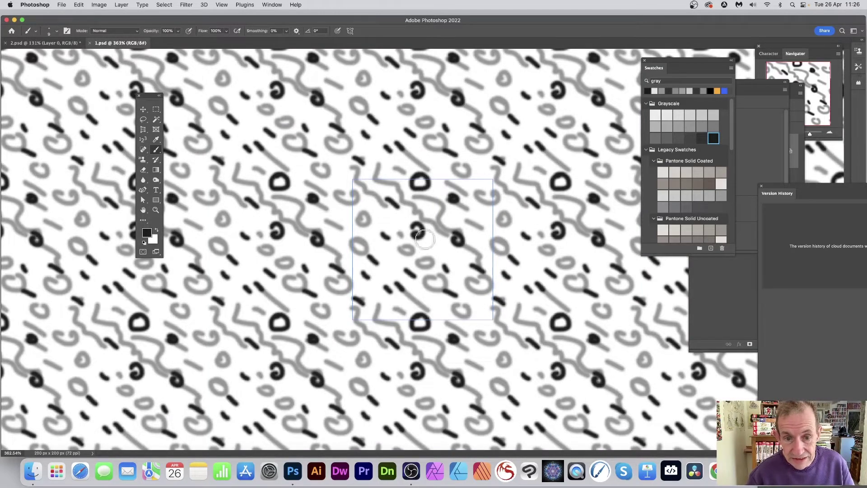
{"action": "left_click", "coordinate": [64, 43]}
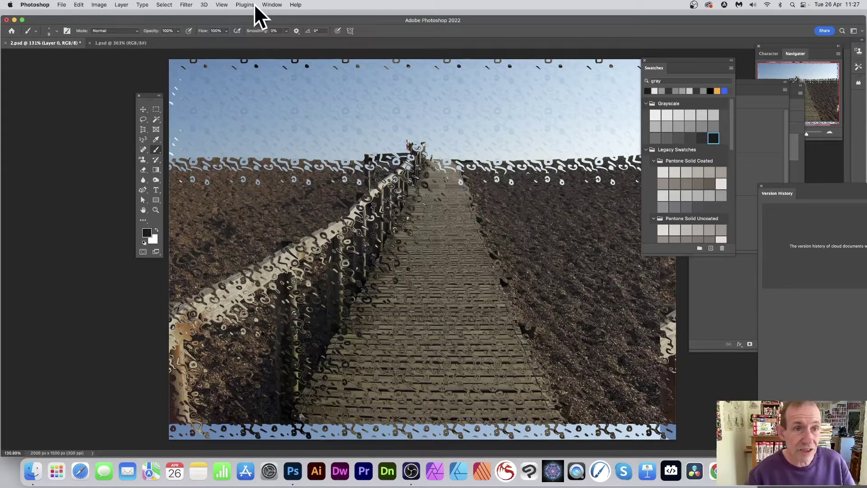
{"action": "left_click", "coordinate": [187, 5]}
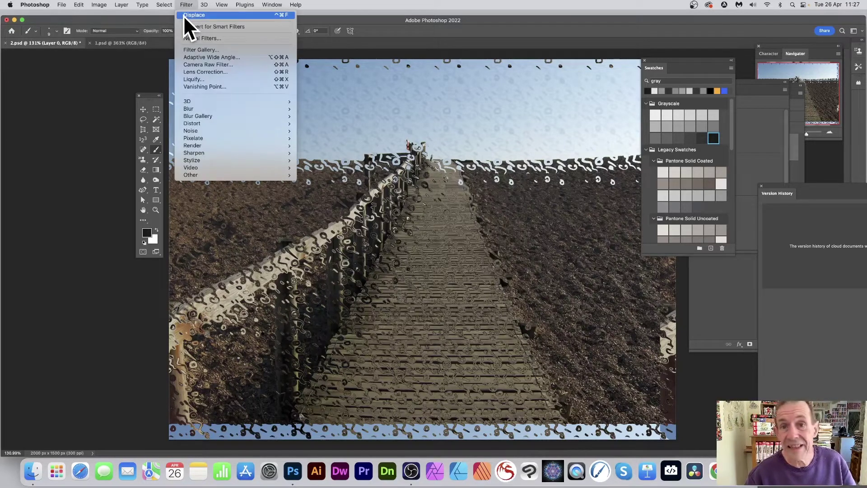
{"action": "left_click", "coordinate": [183, 15]}
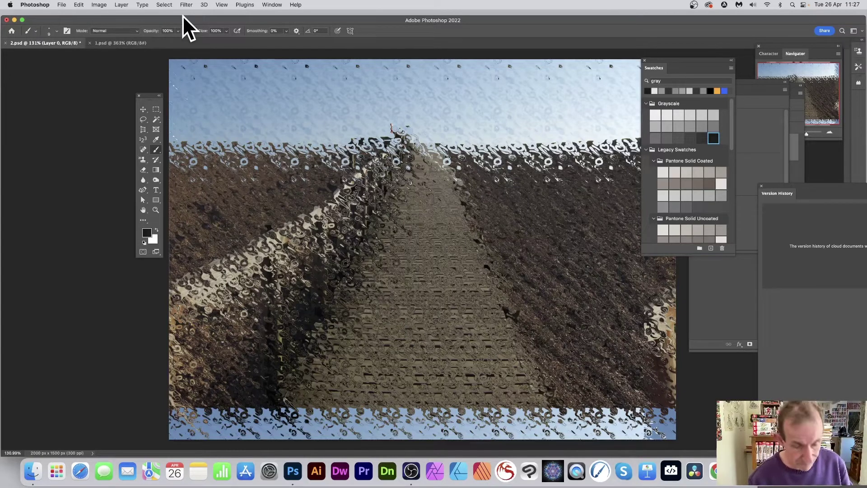
{"action": "key", "text": "super+z"}
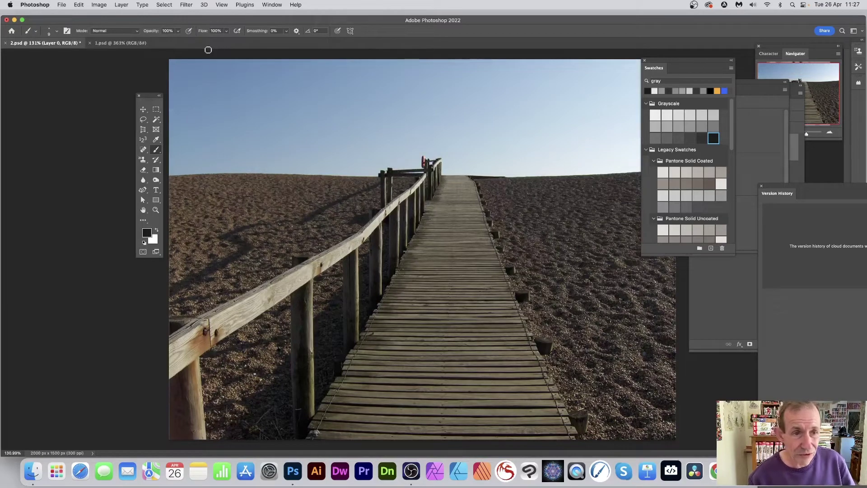
Displace the photo with horizontal and vertical scales of 200, a tiled map and wrap-around edges, using 1.psd
{"action": "left_click", "coordinate": [187, 5]}
{"action": "mouse_move", "coordinate": [202, 123]}
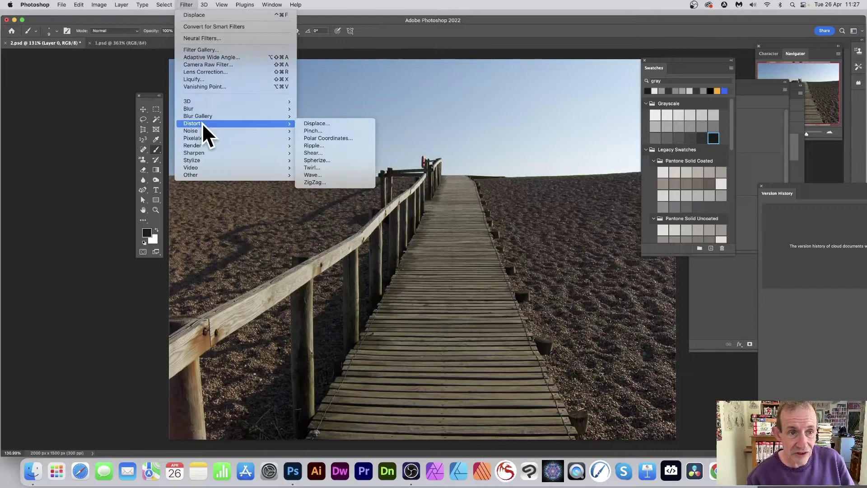
{"action": "left_click", "coordinate": [354, 124]}
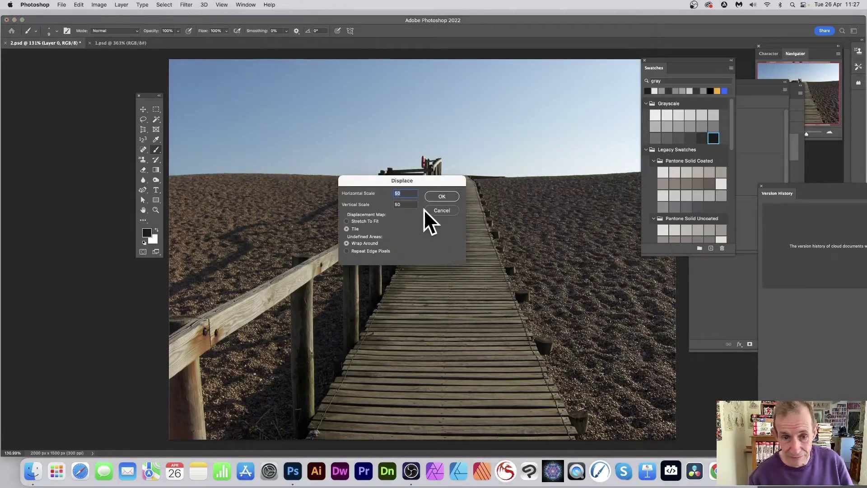
{"action": "type", "text": "200"}
{"action": "key", "text": "Tab"}
{"action": "type", "text": "200"}
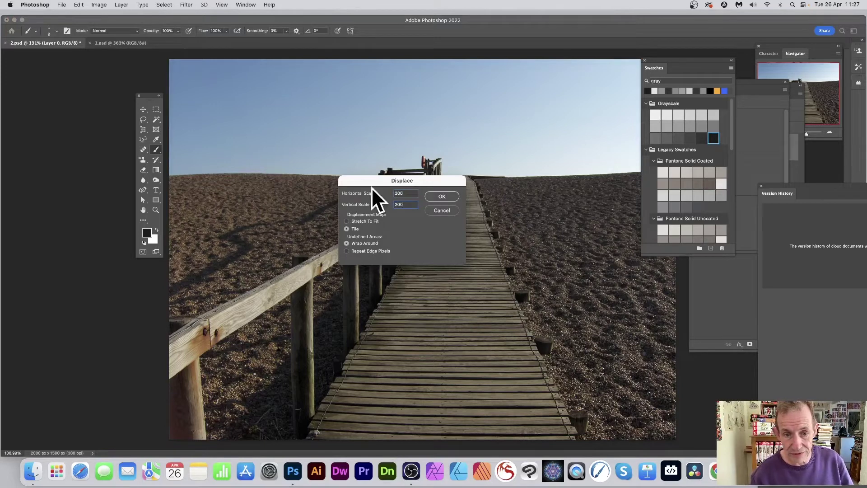
{"action": "left_click", "coordinate": [449, 197]}
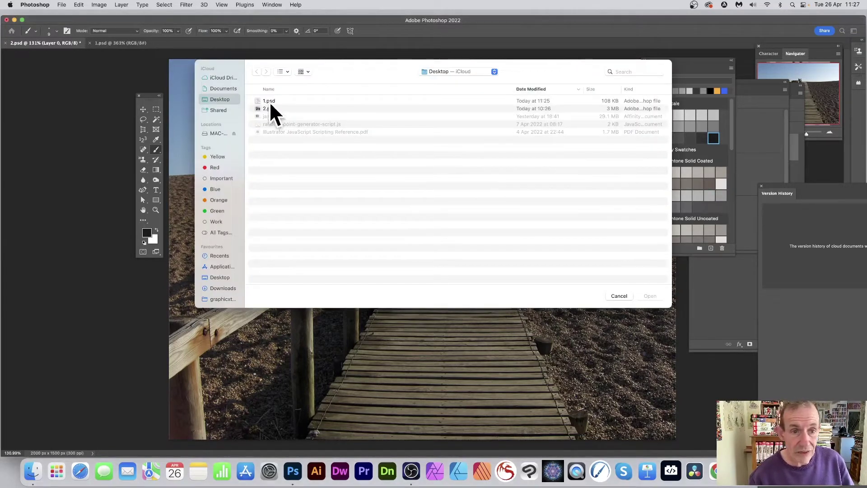
{"action": "left_click", "coordinate": [269, 101]}
{"action": "left_click", "coordinate": [646, 296]}
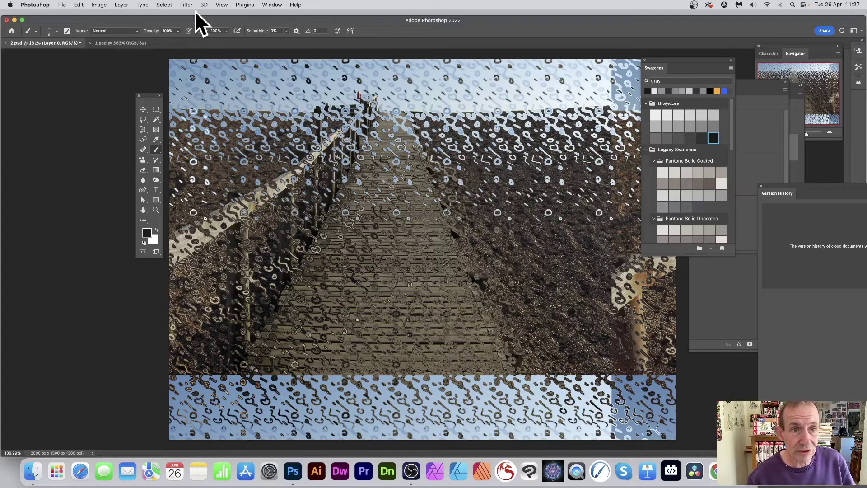
Fade the last displacement on the photo, trying the Linear Burn, Color Dodge and Overlay blend modes at 100% opacity
{"action": "left_click", "coordinate": [185, 4]}
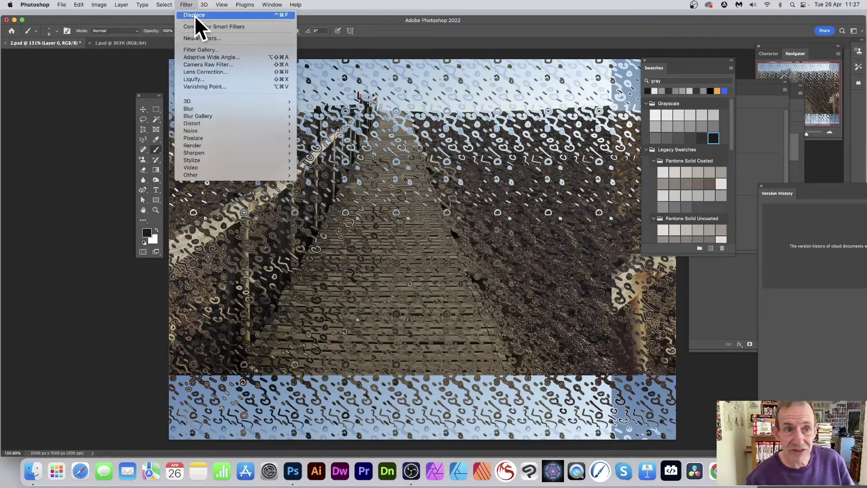
{"action": "mouse_move", "coordinate": [79, 5]}
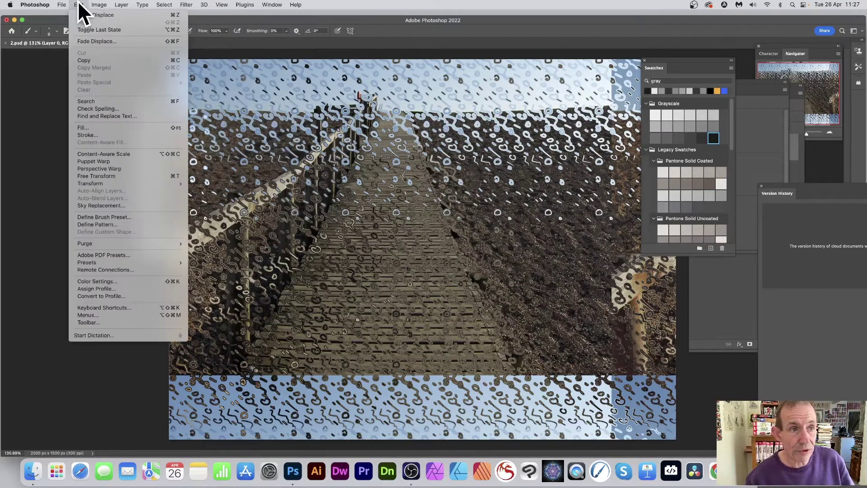
{"action": "left_click", "coordinate": [102, 42]}
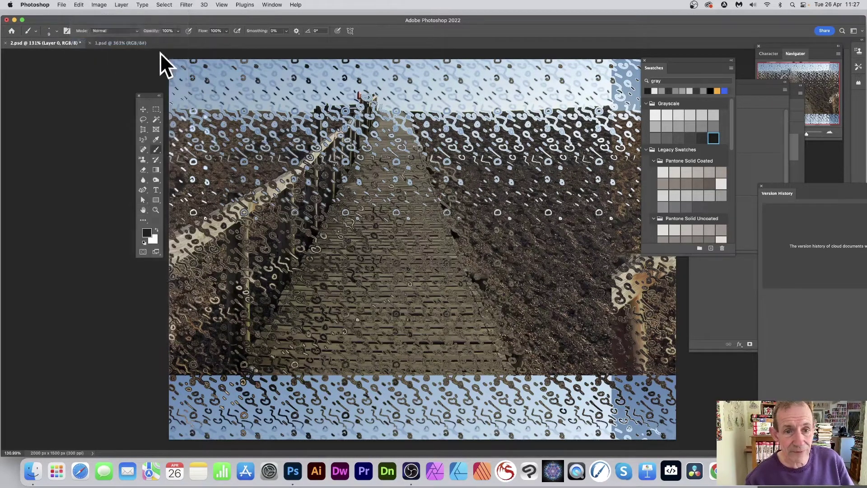
{"action": "left_click", "coordinate": [430, 145]}
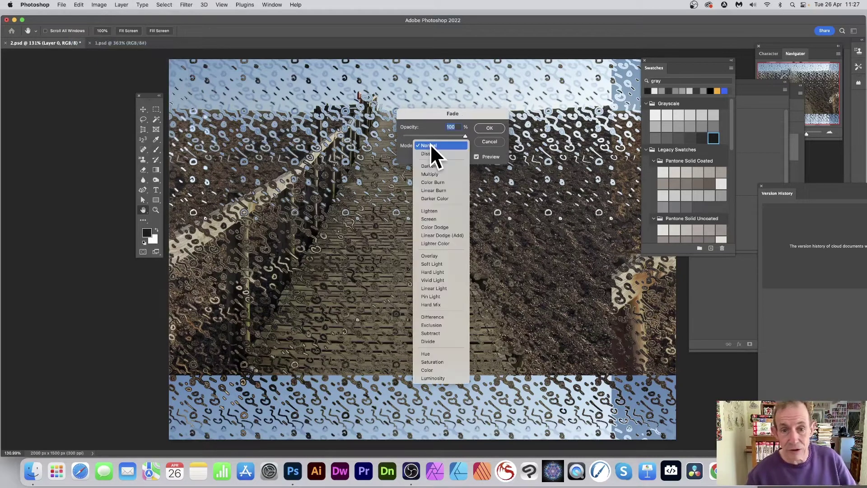
{"action": "left_click", "coordinate": [434, 190]}
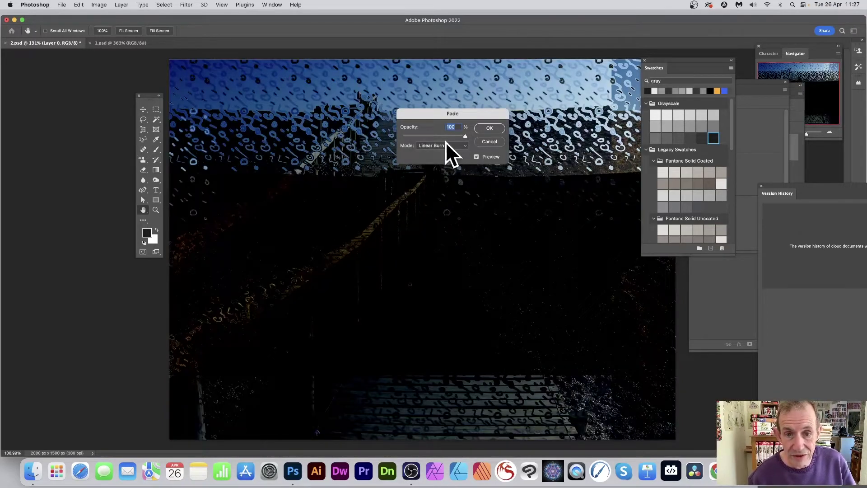
{"action": "left_click", "coordinate": [446, 144]}
{"action": "left_click", "coordinate": [444, 183]}
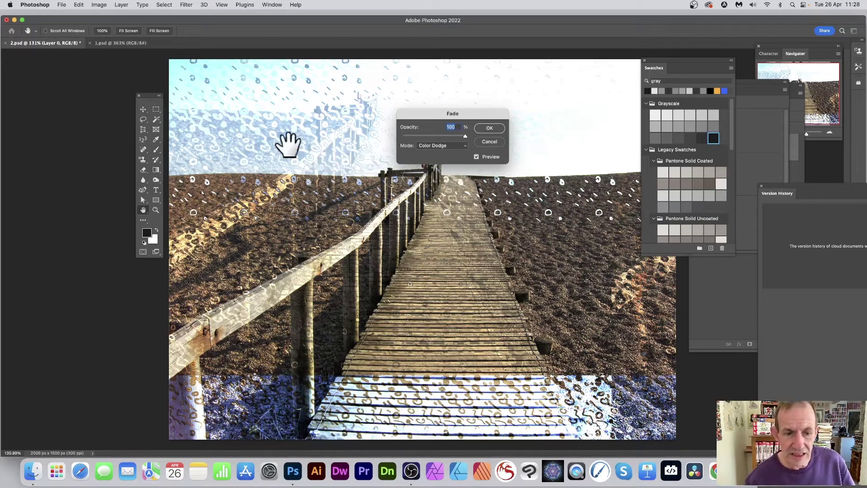
{"action": "left_click", "coordinate": [437, 147]}
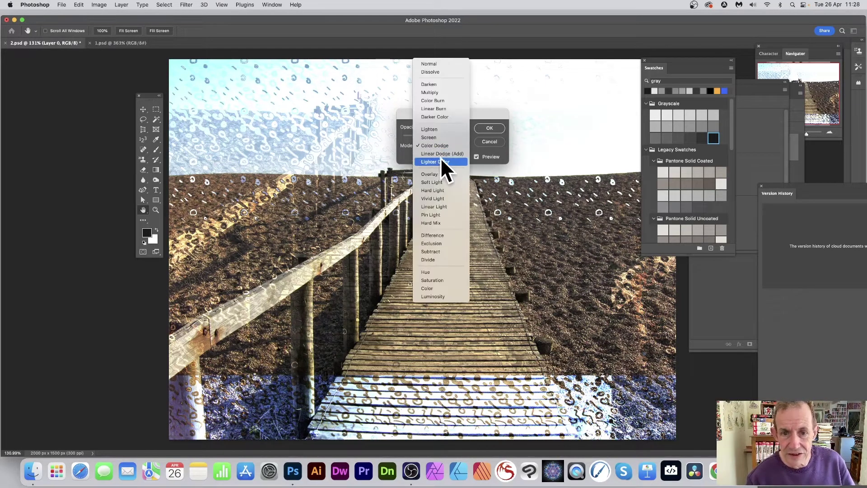
{"action": "left_click", "coordinate": [438, 174]}
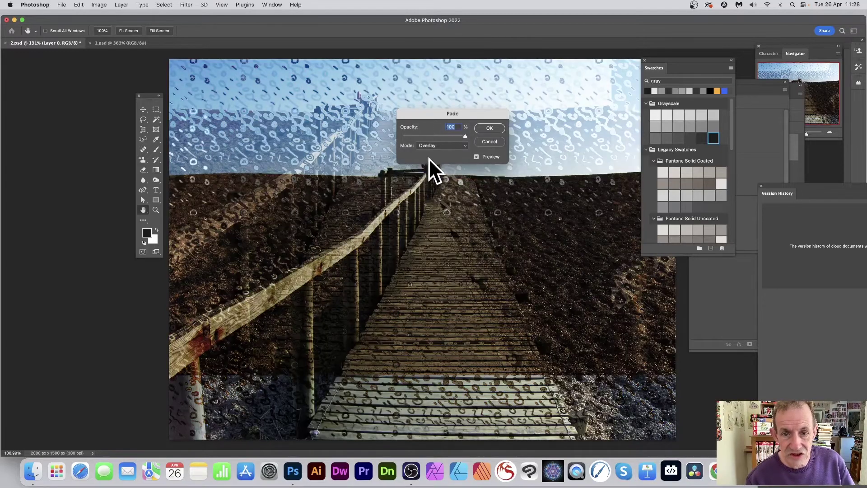
Try the Soft Light, Hard Light, Vivid Light and Linear Light modes for the displacement fade
{"action": "left_click", "coordinate": [430, 146]}
{"action": "left_click", "coordinate": [431, 153]}
{"action": "left_click", "coordinate": [433, 145]}
{"action": "left_click", "coordinate": [432, 153]}
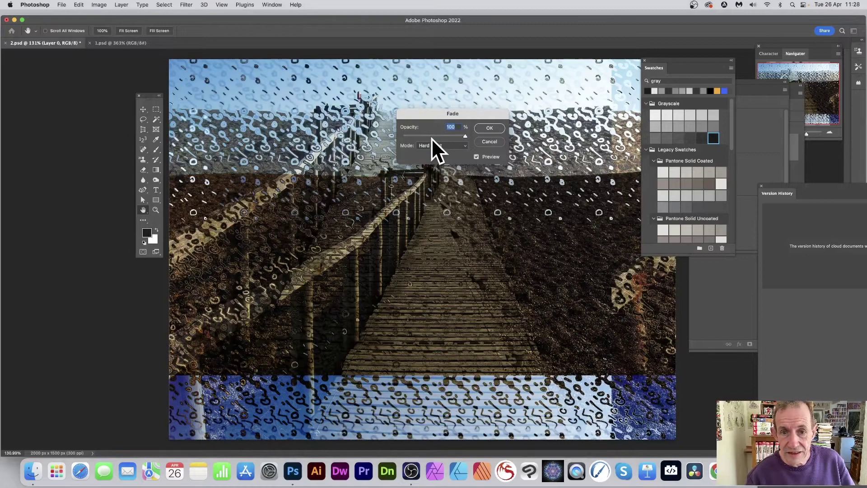
{"action": "left_click", "coordinate": [431, 144]}
{"action": "left_click", "coordinate": [431, 151]}
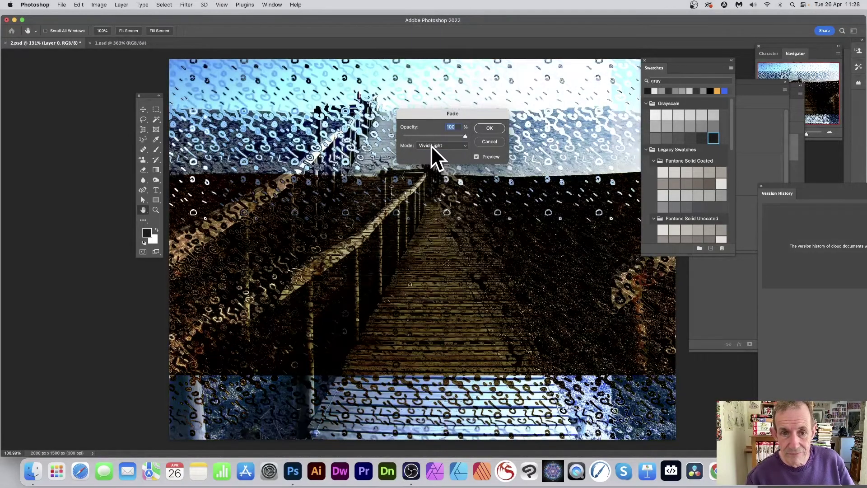
{"action": "left_click", "coordinate": [431, 145]}
{"action": "left_click", "coordinate": [433, 155]}
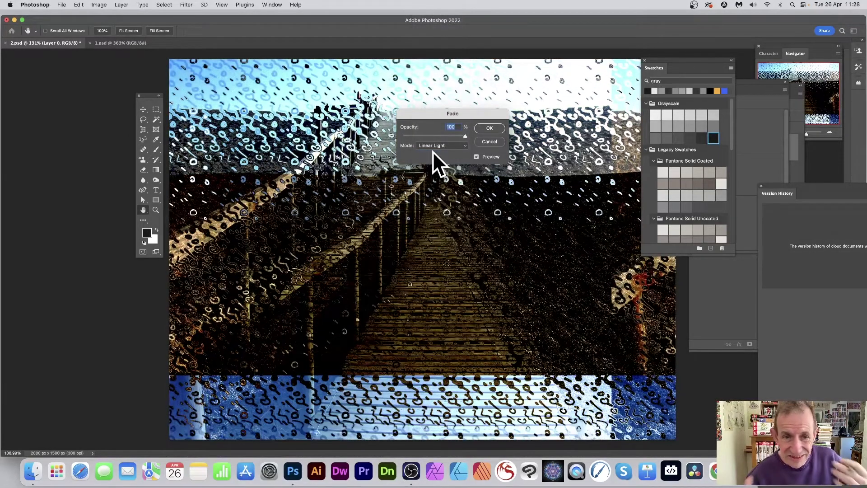
Apply the displacement fade in Pin Light mode at 100% opacity
{"action": "left_click", "coordinate": [435, 145]}
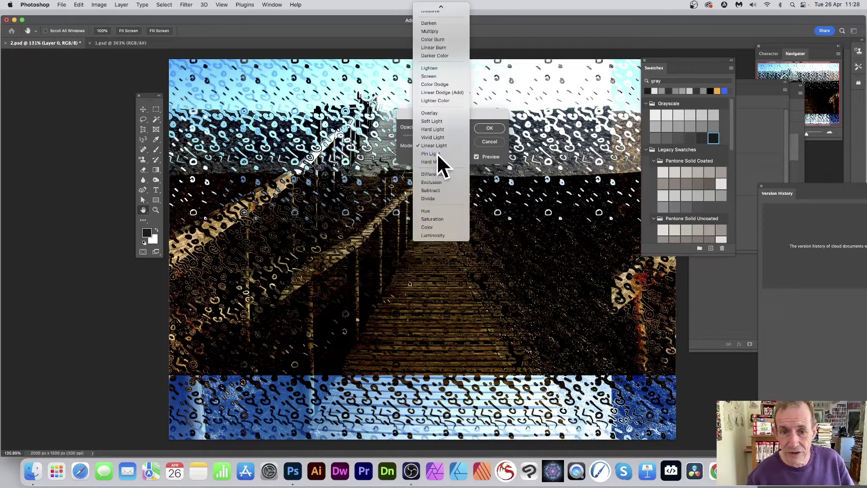
{"action": "left_click", "coordinate": [437, 153]}
{"action": "left_click", "coordinate": [499, 140]}
{"action": "key", "text": "b"}
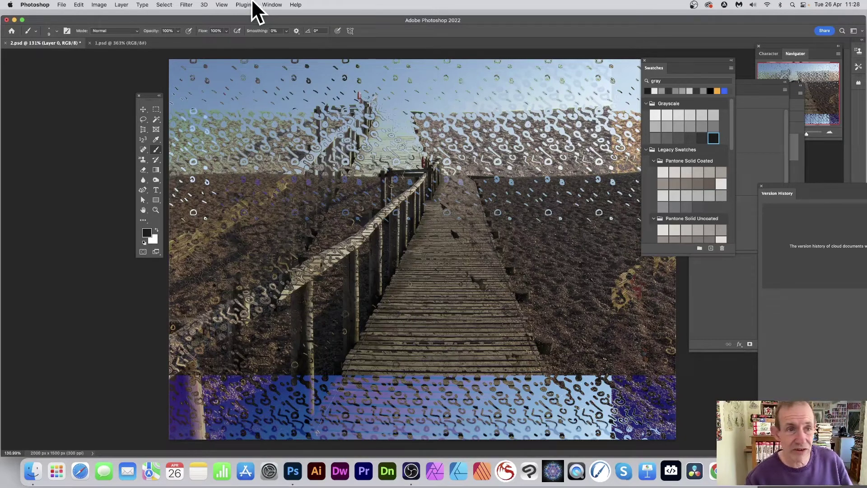
Try an Oil Paint filter with stylization 3.2 and cleanliness 5.8, and undo all the effects back to the original photo
{"action": "left_click", "coordinate": [187, 5]}
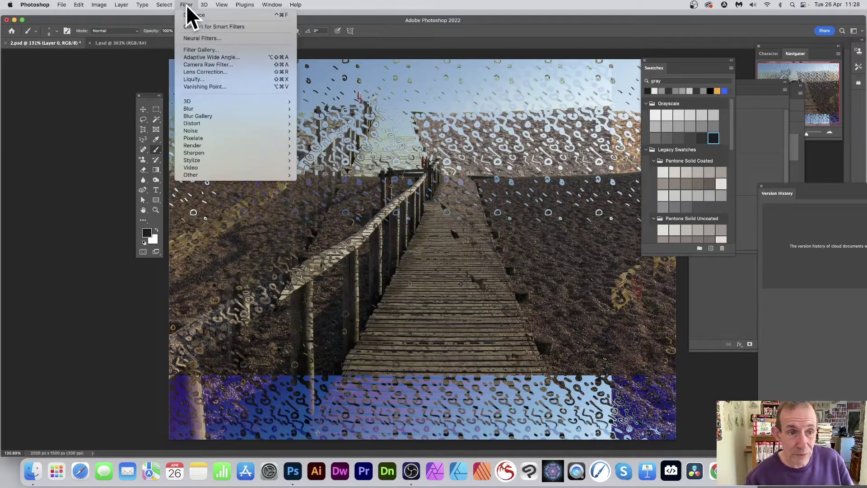
{"action": "mouse_move", "coordinate": [200, 157]}
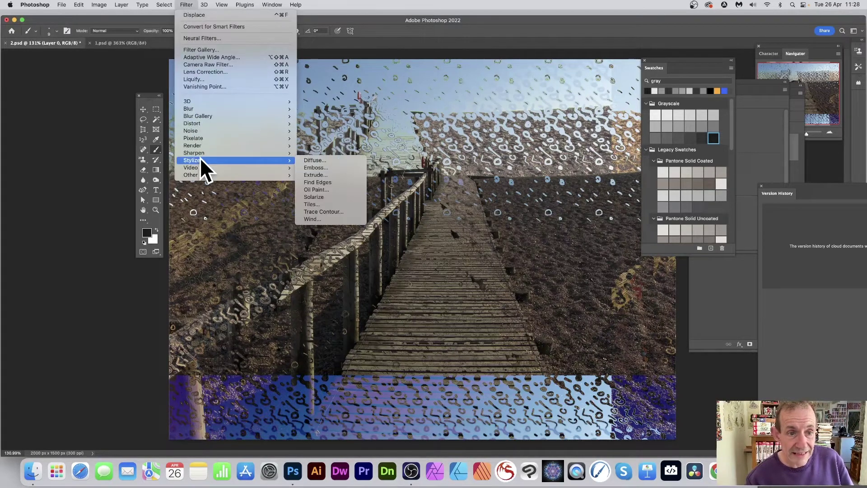
{"action": "left_click", "coordinate": [324, 190]}
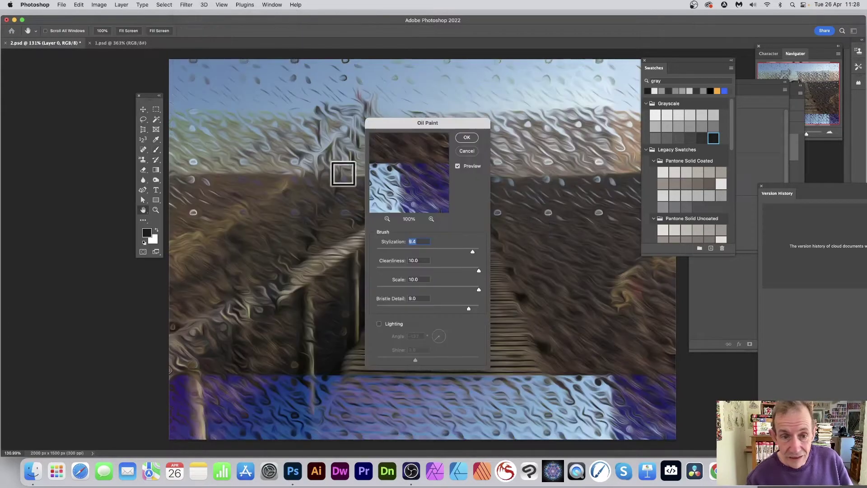
{"action": "left_click_drag", "start_coordinate": [395, 121], "coordinate": [535, 81]}
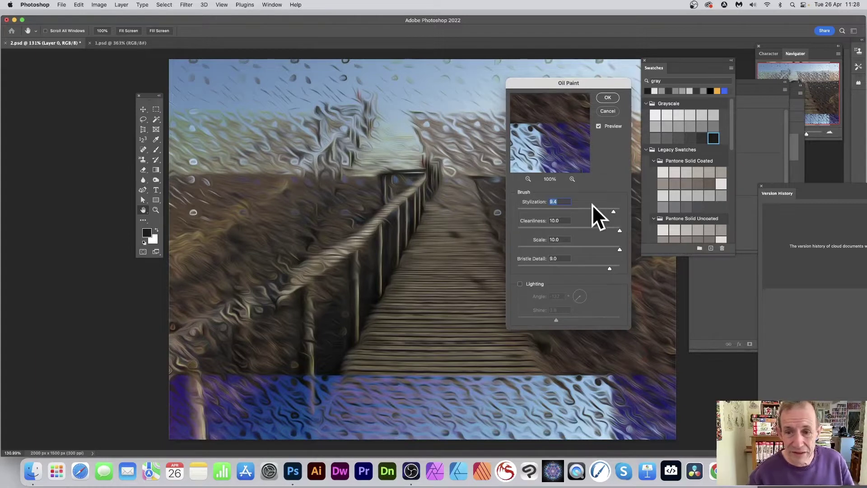
{"action": "left_click", "coordinate": [549, 209]}
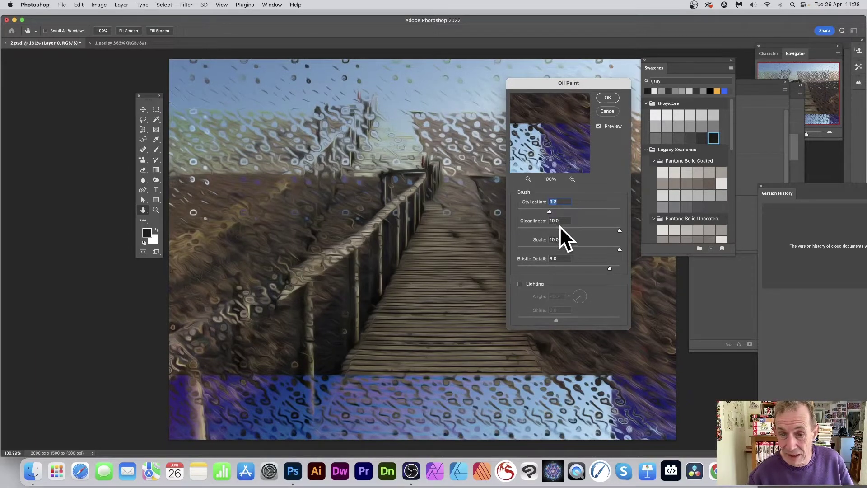
{"action": "left_click", "coordinate": [567, 228]}
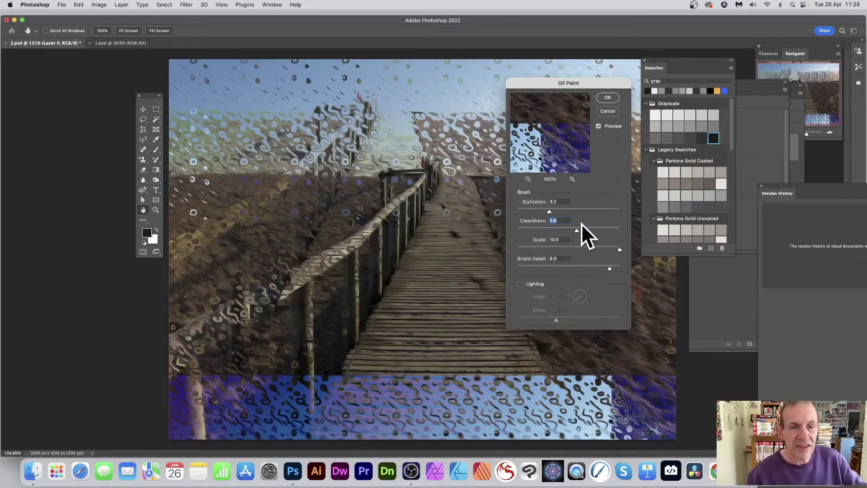
{"action": "left_click", "coordinate": [607, 98]}
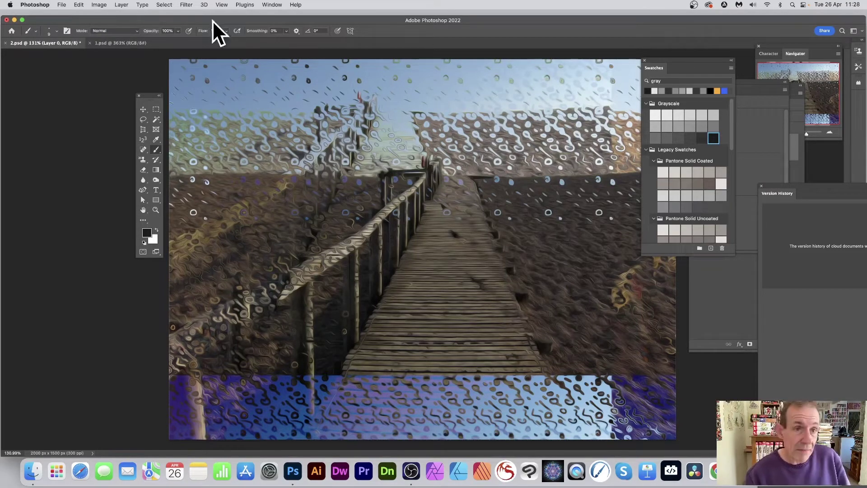
{"action": "key", "text": "super+z"}
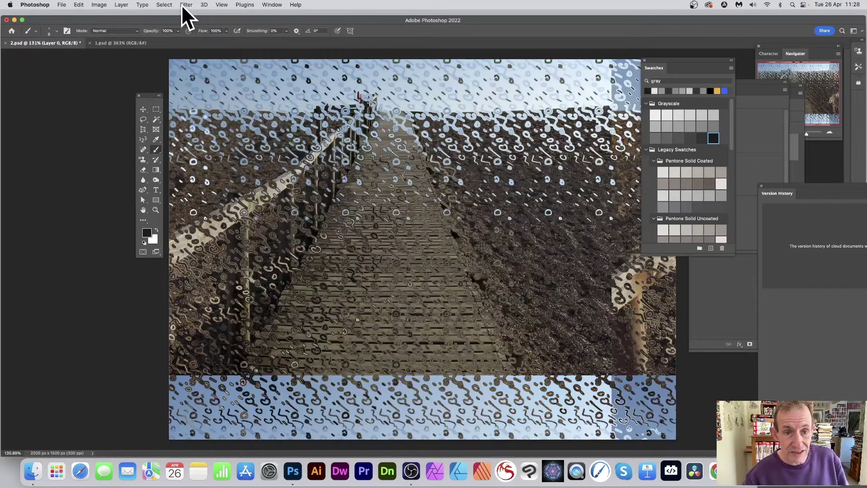
{"action": "key", "text": "super+z"}
Displace the photo with horizontal and vertical scales of 200, a Stretch To Fit map and wrap-around edges, using 1.psd
{"action": "left_click", "coordinate": [185, 8]}
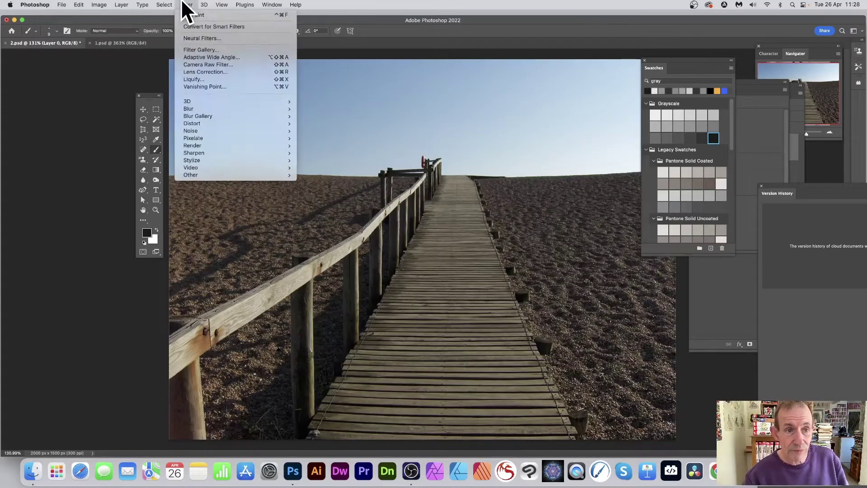
{"action": "mouse_move", "coordinate": [201, 124]}
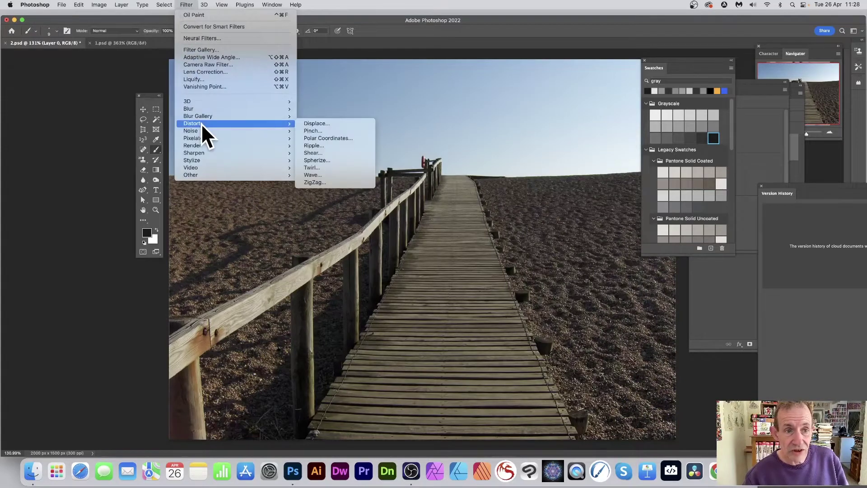
{"action": "left_click", "coordinate": [339, 122]}
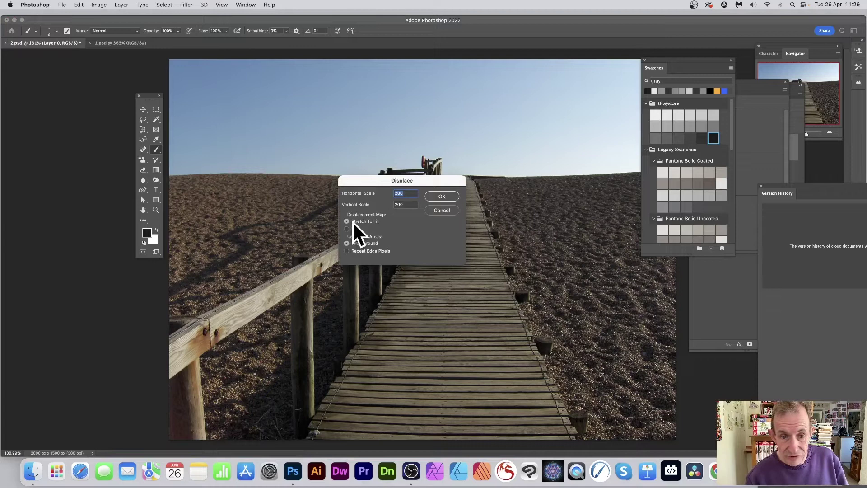
{"action": "left_click", "coordinate": [451, 195]}
{"action": "left_click", "coordinate": [267, 101]}
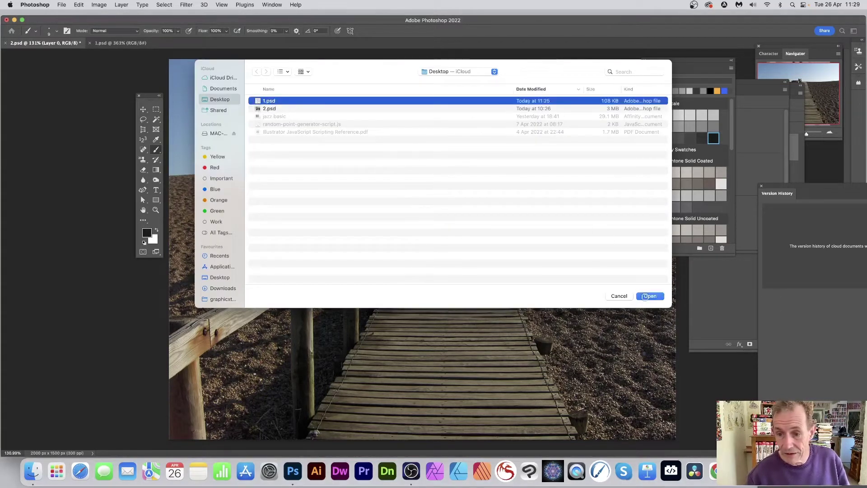
{"action": "left_click", "coordinate": [650, 296]}
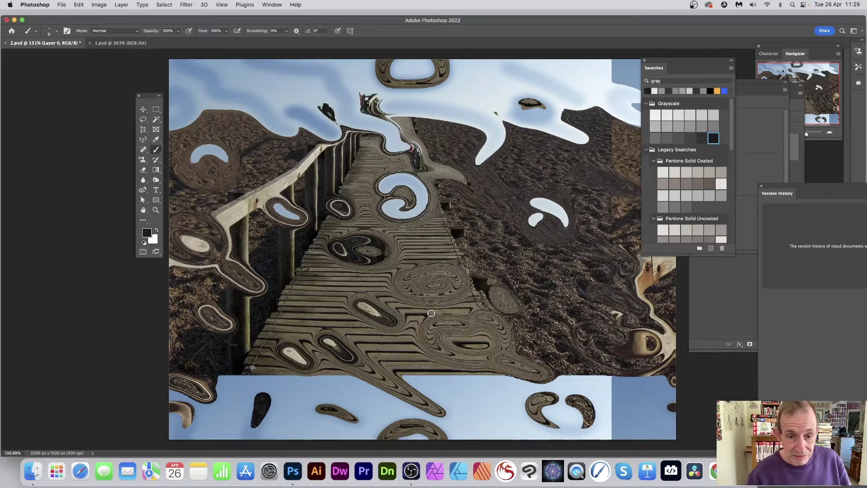
Try the Oil Paint filter with the same settings on the stretched displacement, and undo both effects back to the original photo
{"action": "left_click", "coordinate": [182, 4]}
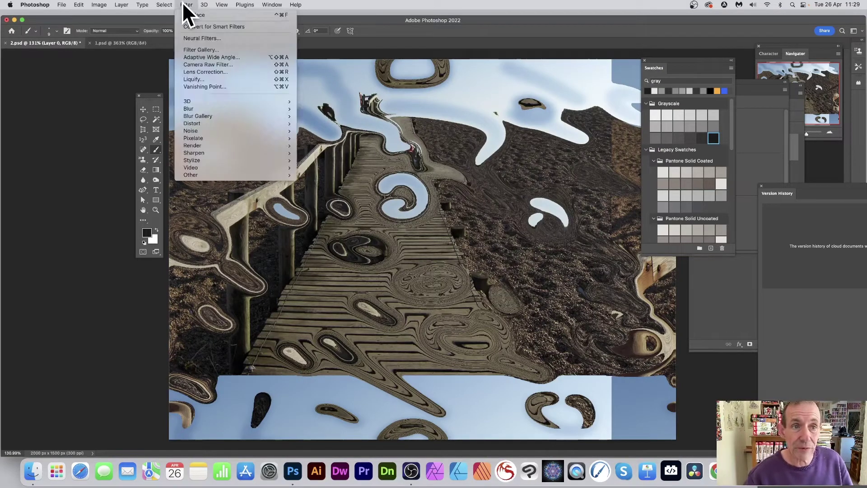
{"action": "mouse_move", "coordinate": [198, 164]}
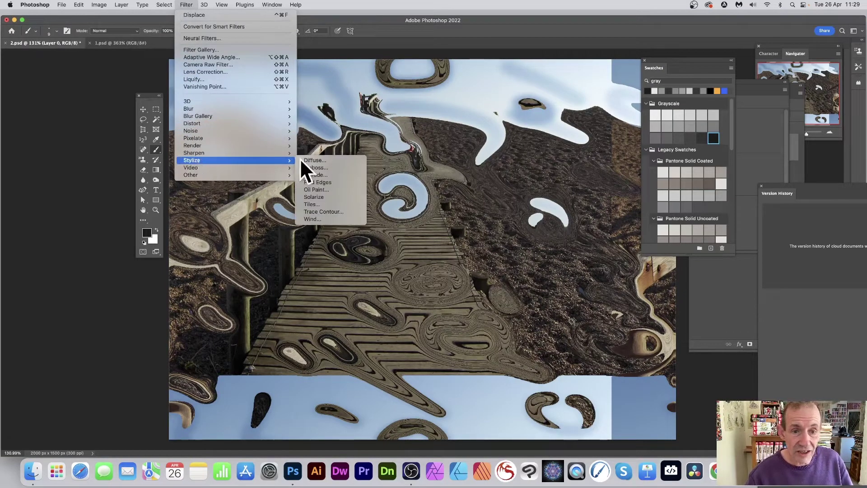
{"action": "left_click", "coordinate": [324, 190]}
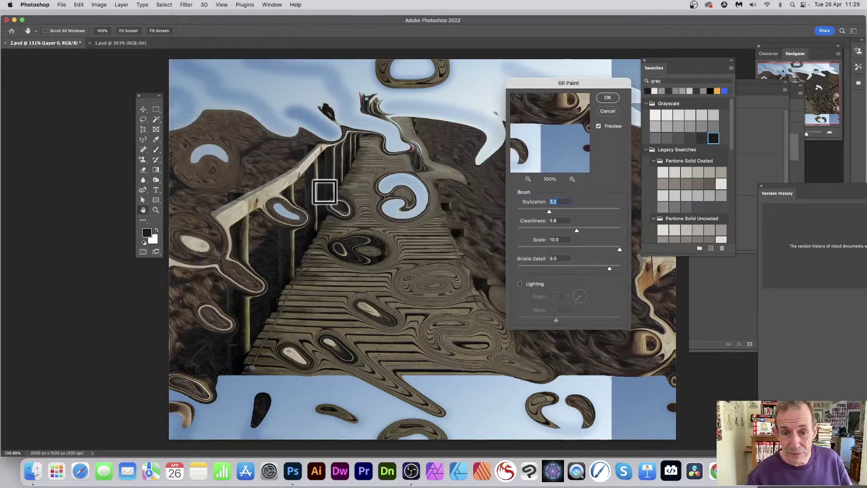
{"action": "left_click", "coordinate": [616, 99]}
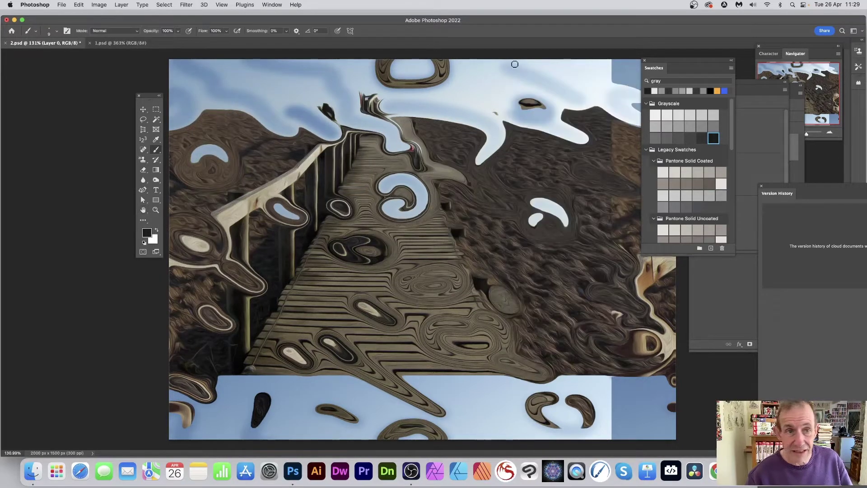
{"action": "left_click", "coordinate": [186, 5]}
{"action": "left_click", "coordinate": [528, 133]}
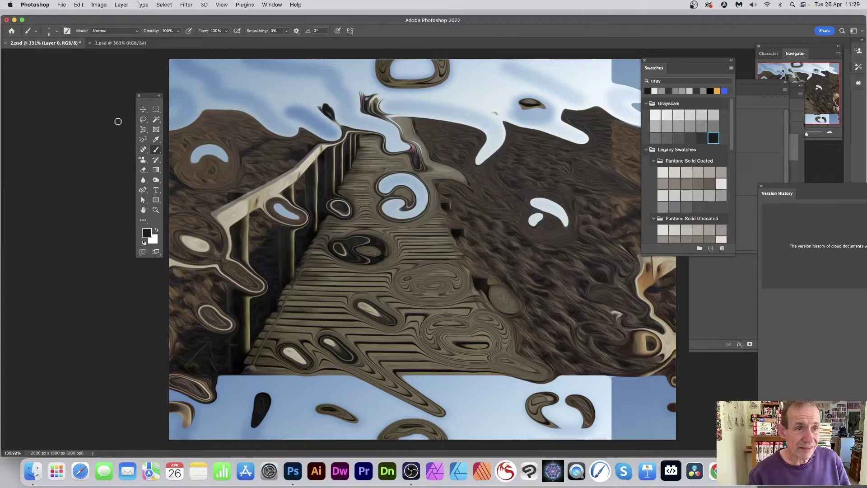
{"action": "key", "text": "super+z"}
{"action": "key", "text": "super+z"}
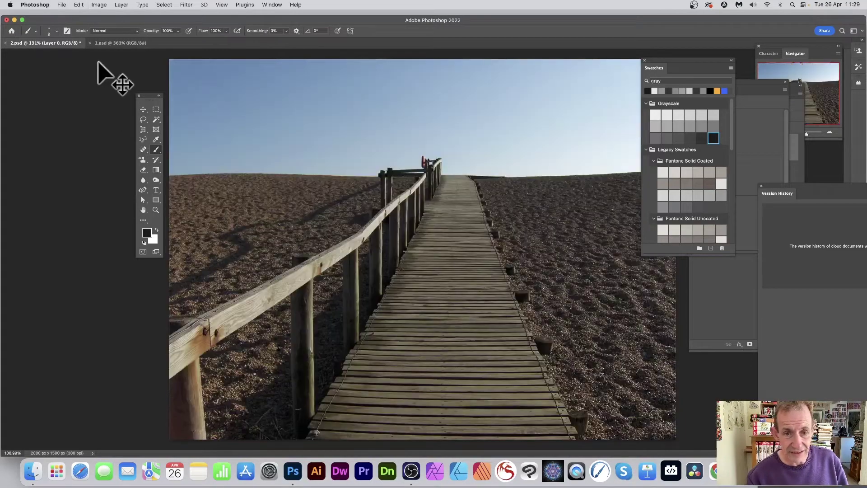
In 1.psd, undo the dark brush strokes so only the mid-gray strokes remain in the pattern
{"action": "left_click", "coordinate": [122, 45]}
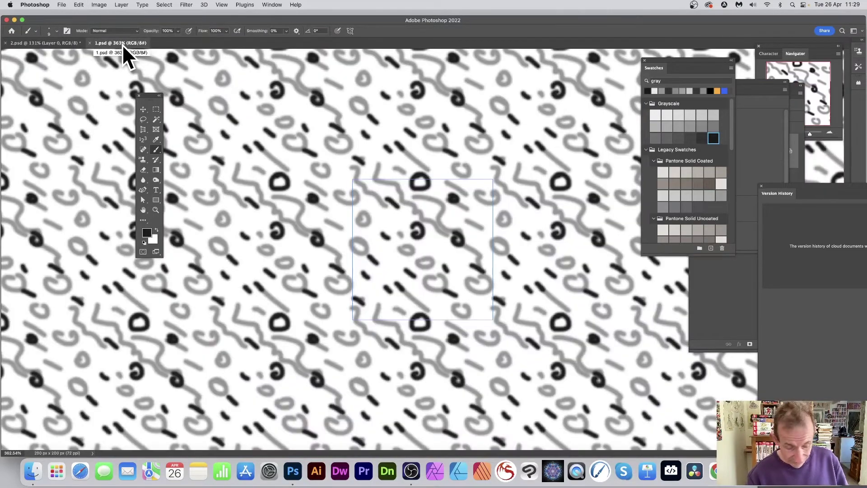
{"action": "key", "text": "super+z"}
{"action": "key", "text": "super+z"}
{"action": "key", "text": "super+z"}
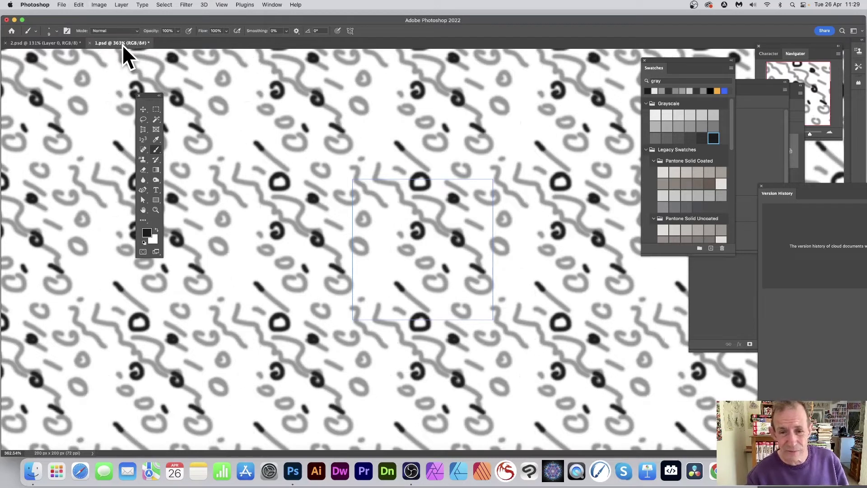
{"action": "key", "text": "super+z"}
{"action": "key", "text": "super+z"}
{"action": "key", "text": "super+z"}
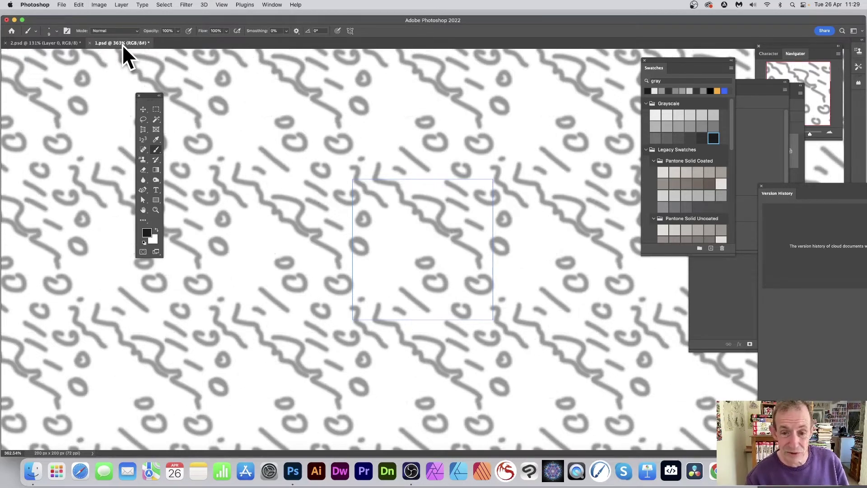
Undo all the remaining mid-gray brush strokes in 1.psd until the pattern tile is blank white
{"action": "key", "text": "super+z"}
{"action": "key", "text": "super+z"}
{"action": "key", "text": "super+z"}
{"action": "key", "text": "super+z"}
{"action": "key", "text": "super+z"}
{"action": "key", "text": "super+z"}
{"action": "key", "text": "super+z"}
{"action": "key", "text": "super+z"}
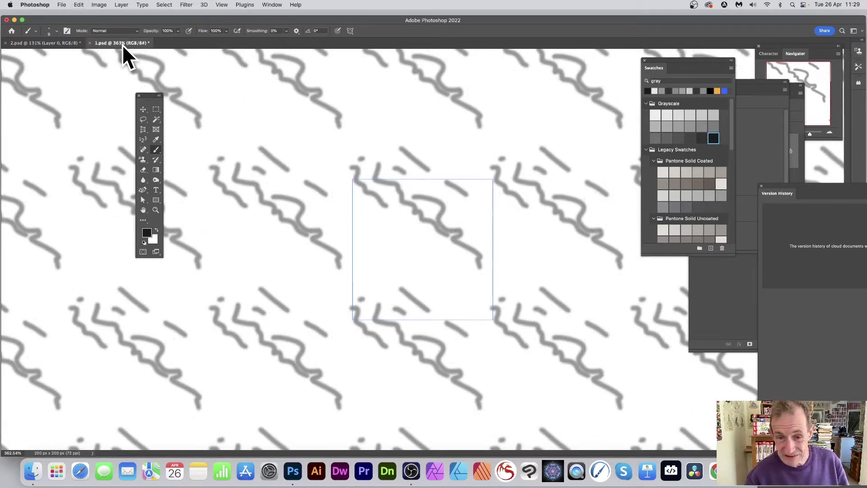
{"action": "key", "text": "super+z"}
{"action": "key", "text": "super+z"}
{"action": "key", "text": "super+z"}
{"action": "key", "text": "super+z"}
{"action": "key", "text": "super+z"}
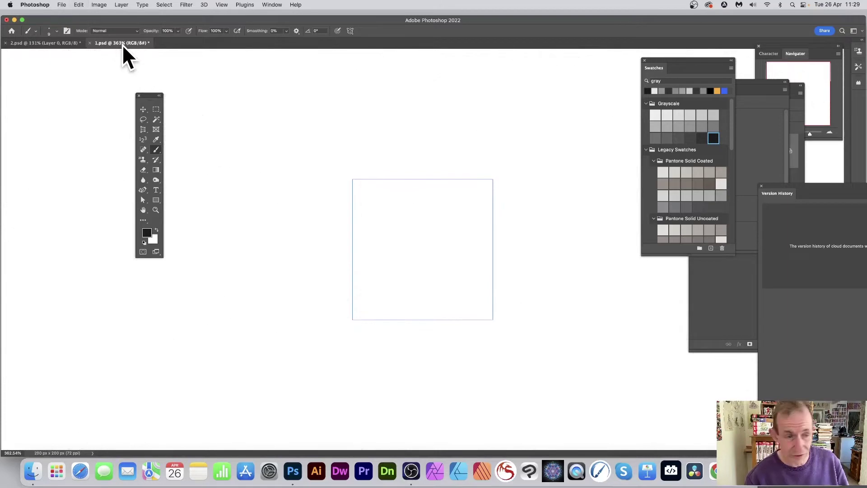
Add the word TEXT as a dark Bebas Neue text layer in the upper part of the pattern tile
{"action": "left_click", "coordinate": [156, 190]}
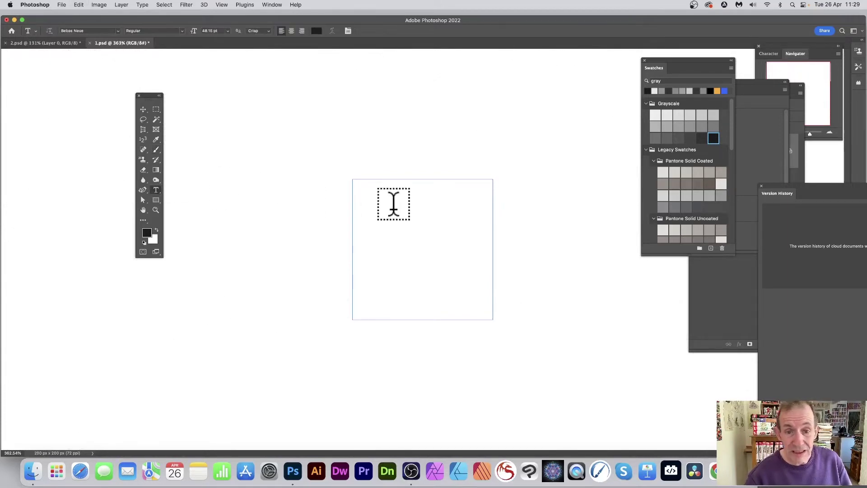
{"action": "left_click", "coordinate": [373, 213]}
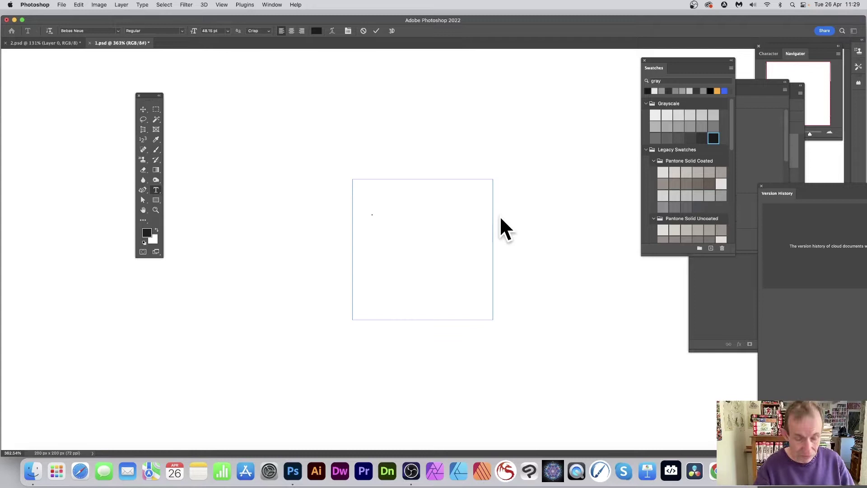
{"action": "type", "text": "TEXT"}
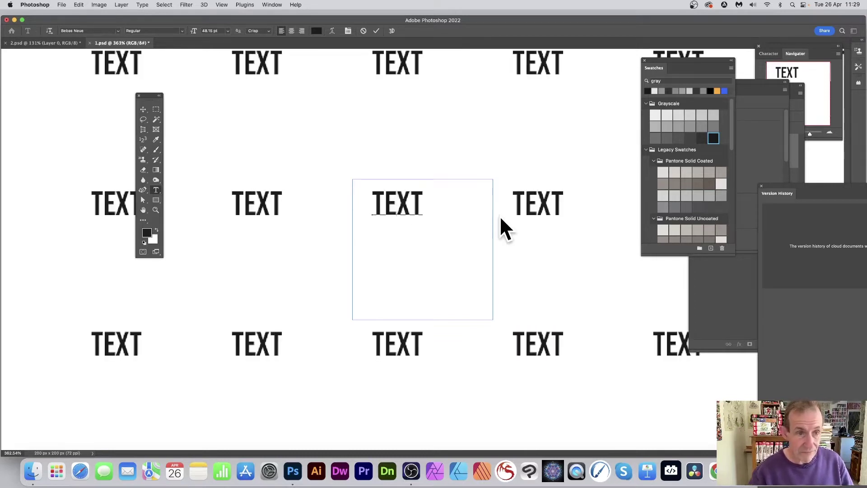
Enlarge the TEXT layer to about 228% of its width and place it across the middle of the tile
{"action": "left_click", "coordinate": [143, 109]}
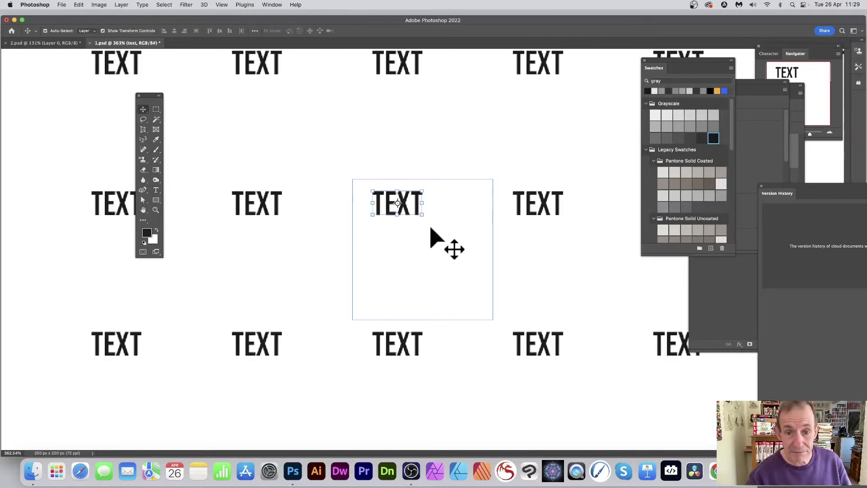
{"action": "left_click_drag", "start_coordinate": [425, 220], "coordinate": [450, 238]}
{"action": "mouse_move", "coordinate": [419, 196]}
{"action": "left_mouse_down"}
{"action": "mouse_move", "coordinate": [353, 161]}
{"action": "mouse_move", "coordinate": [449, 246]}
{"action": "mouse_move", "coordinate": [517, 264]}
{"action": "mouse_move", "coordinate": [483, 273]}
{"action": "mouse_move", "coordinate": [608, 267]}
{"action": "mouse_move", "coordinate": [523, 249]}
{"action": "mouse_move", "coordinate": [621, 263]}
{"action": "mouse_move", "coordinate": [424, 247]}
{"action": "mouse_move", "coordinate": [418, 209]}
{"action": "left_mouse_up"}
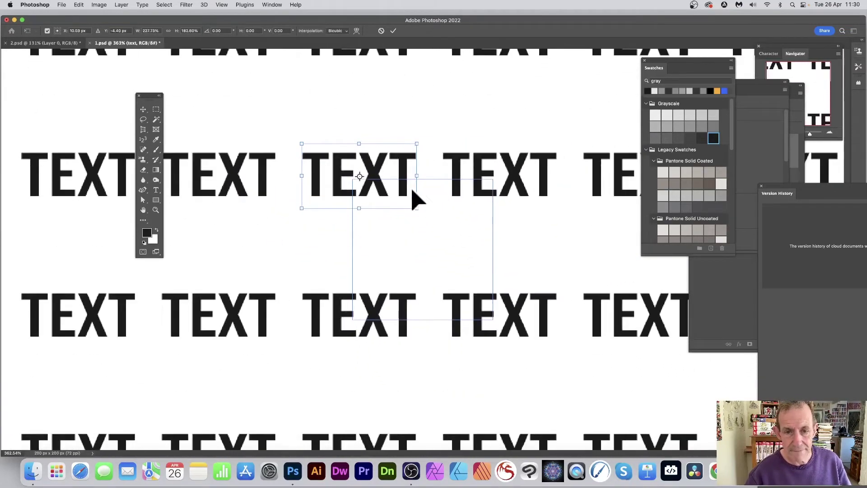
{"action": "left_click_drag", "start_coordinate": [407, 176], "coordinate": [466, 234]}
{"action": "key", "text": "Return"}
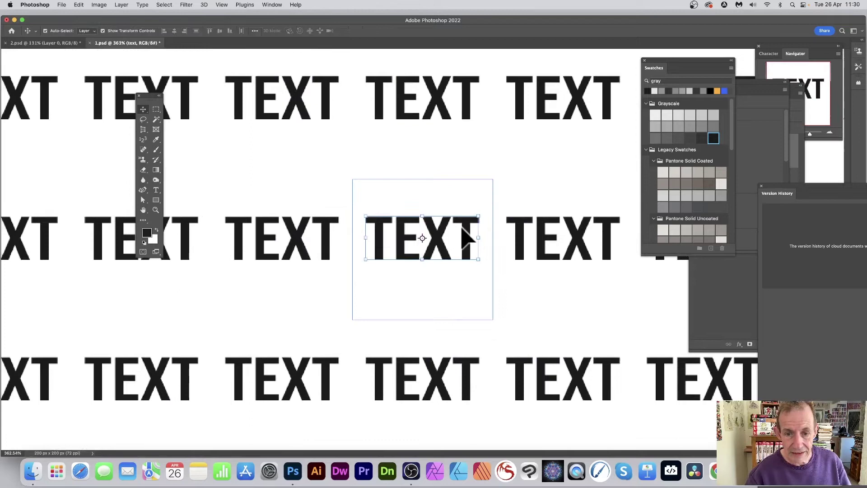
Duplicate the text, shrink the copy to about 72% width and 64% height, and fill the tile with overlapping copies of it
{"action": "left_click_drag", "start_coordinate": [461, 226], "coordinate": [495, 178]}
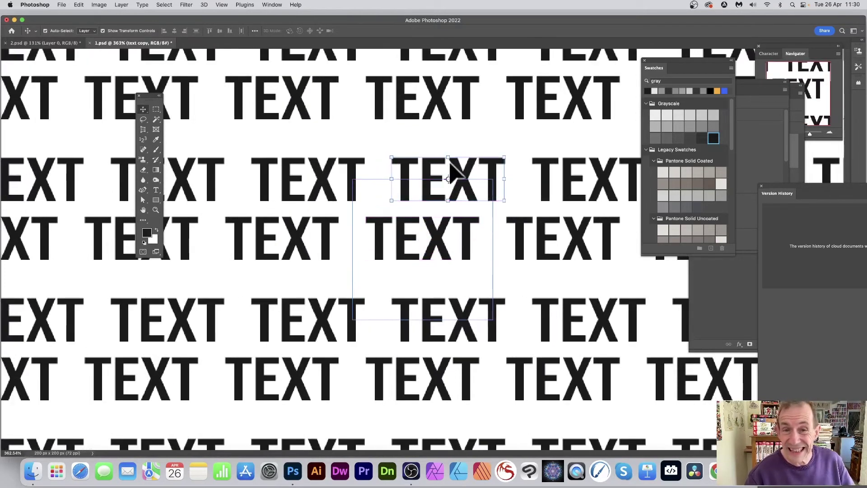
{"action": "left_click_drag", "start_coordinate": [387, 164], "coordinate": [467, 175]}
{"action": "key", "text": "super+t"}
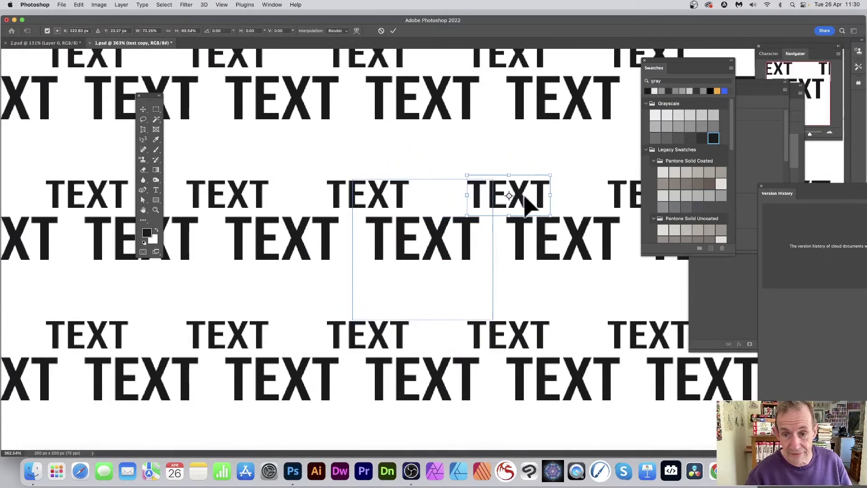
{"action": "left_click_drag", "start_coordinate": [524, 199], "coordinate": [387, 244]}
{"action": "key", "text": "Return"}
{"action": "left_click_drag", "start_coordinate": [386, 244], "coordinate": [531, 239]}
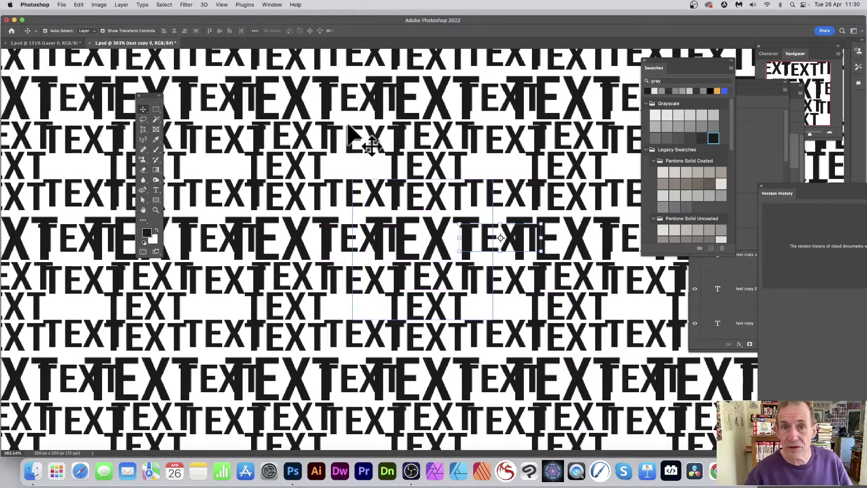
Flatten the text layers of the pattern into one image and save 1.psd
{"action": "left_click", "coordinate": [123, 5]}
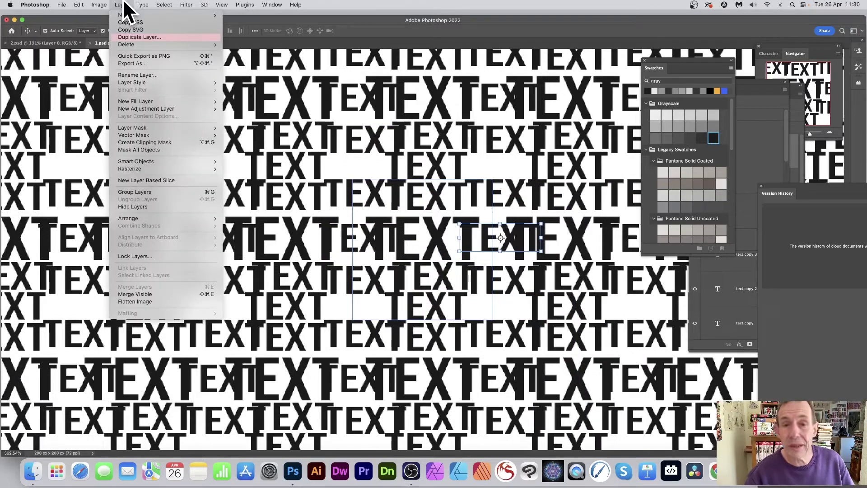
{"action": "left_click", "coordinate": [135, 301]}
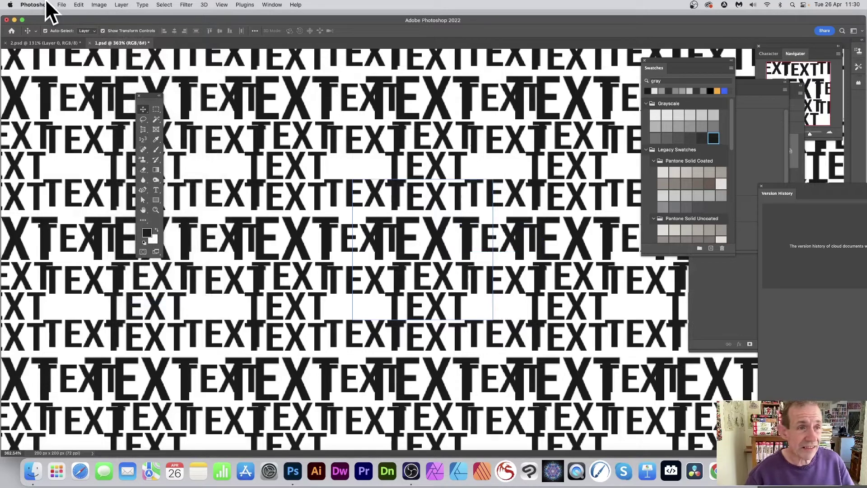
{"action": "left_click", "coordinate": [61, 4]}
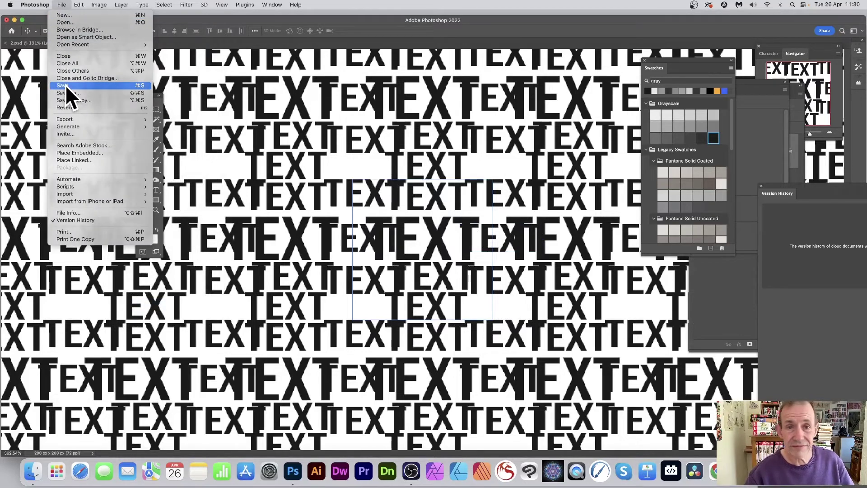
{"action": "left_click", "coordinate": [65, 85]}
Displace the boardwalk photo in 2.psd with scales of 200, a Stretch To Fit map and wrap-around edges, using 1.psd
{"action": "left_click", "coordinate": [70, 43]}
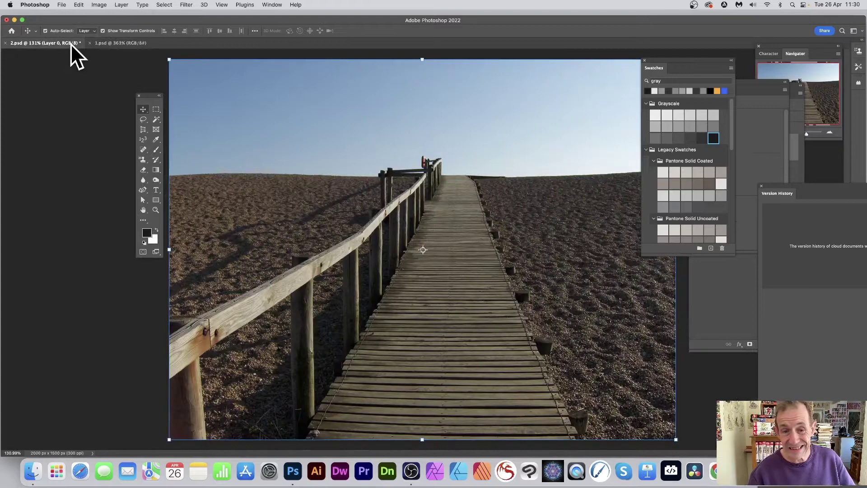
{"action": "left_click", "coordinate": [185, 3]}
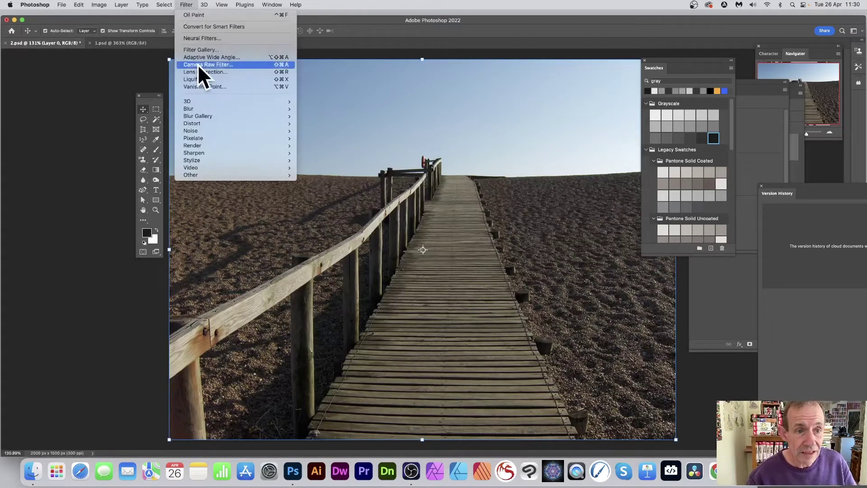
{"action": "mouse_move", "coordinate": [208, 123]}
{"action": "left_click", "coordinate": [348, 123]}
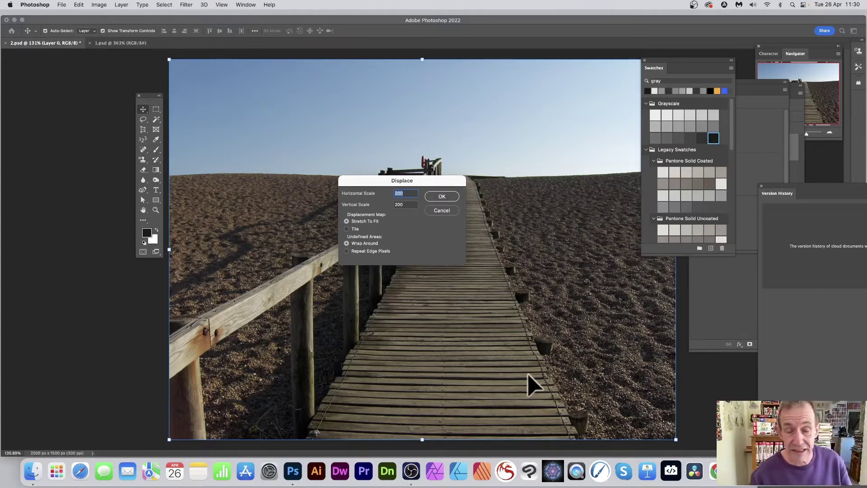
{"action": "left_click", "coordinate": [443, 197]}
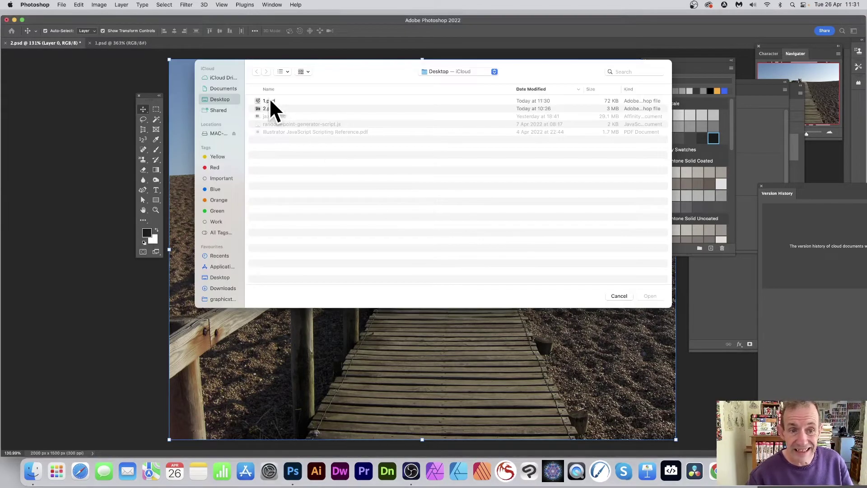
{"action": "left_click", "coordinate": [270, 100]}
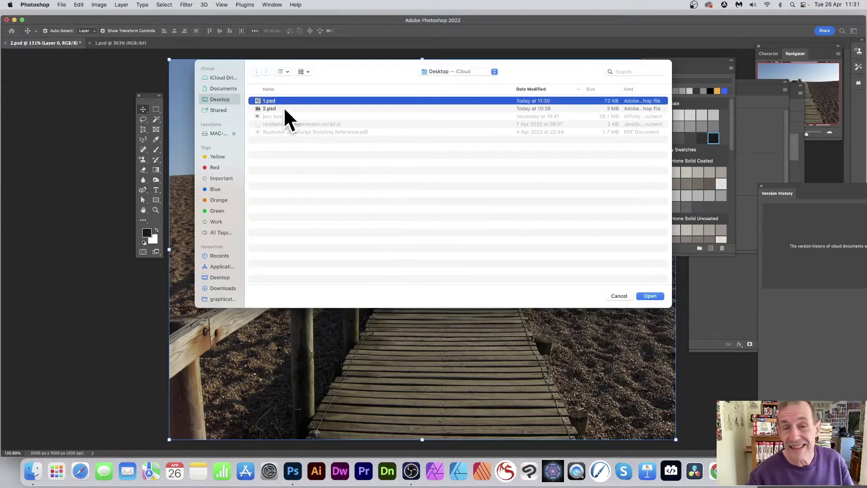
{"action": "left_click", "coordinate": [653, 296]}
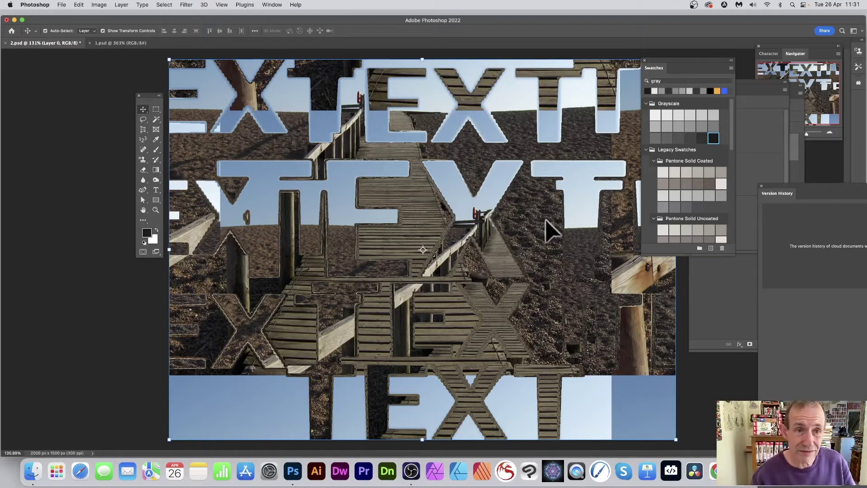
Try the Oil Paint filter with stylization 3.2 and cleanliness 5.8, and undo both effects back to the original photo
{"action": "left_click", "coordinate": [187, 5]}
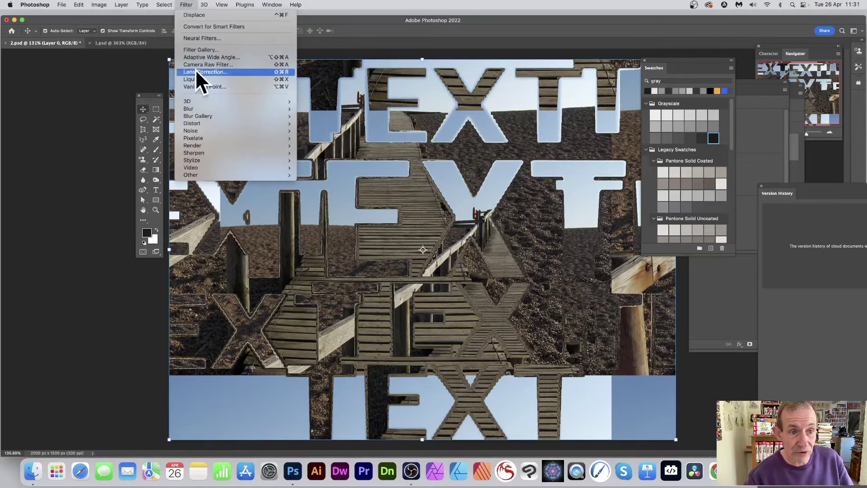
{"action": "mouse_move", "coordinate": [207, 160]}
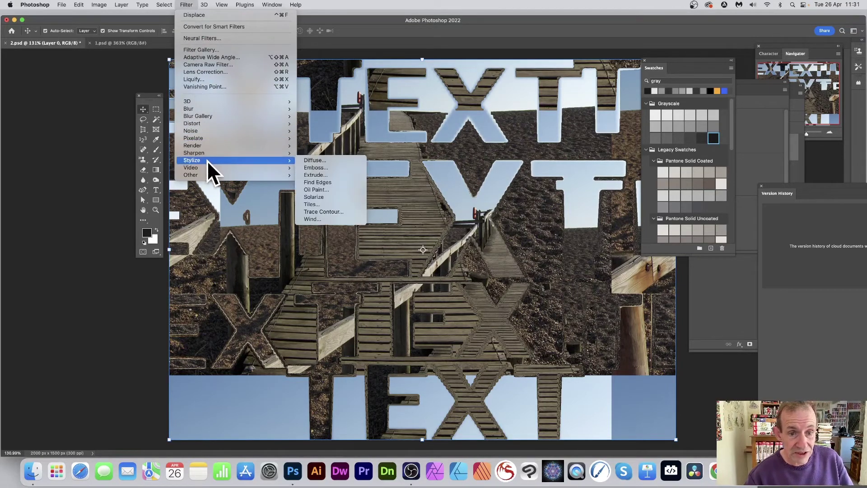
{"action": "left_click", "coordinate": [338, 187]}
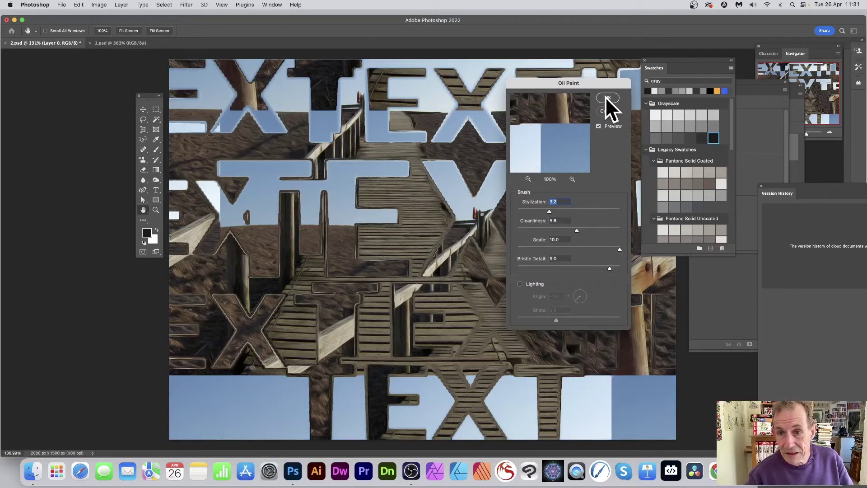
{"action": "left_click", "coordinate": [606, 98]}
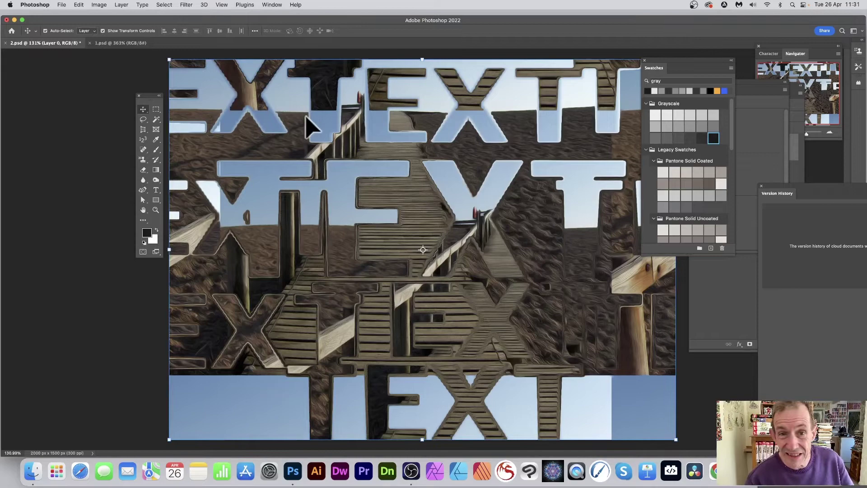
{"action": "key", "text": "super+z"}
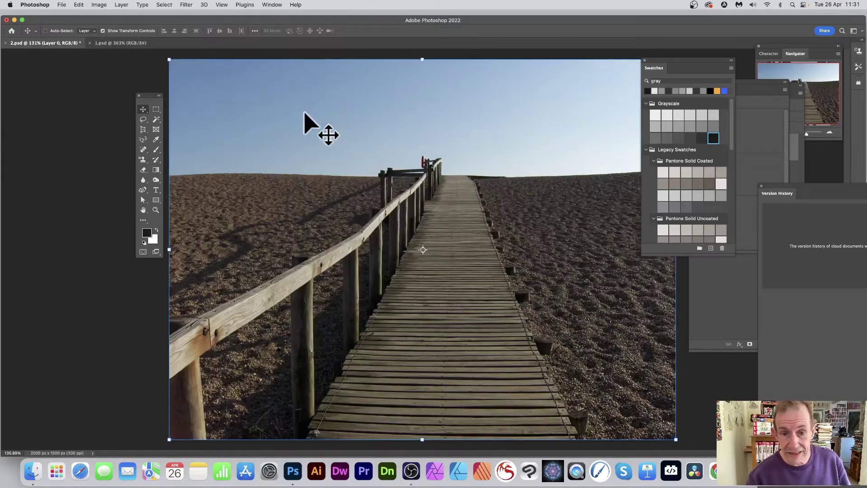
Displace the photo with horizontal and vertical scales of 50, a tiled map and wrap-around edges, using 1.psd
{"action": "left_click", "coordinate": [187, 5]}
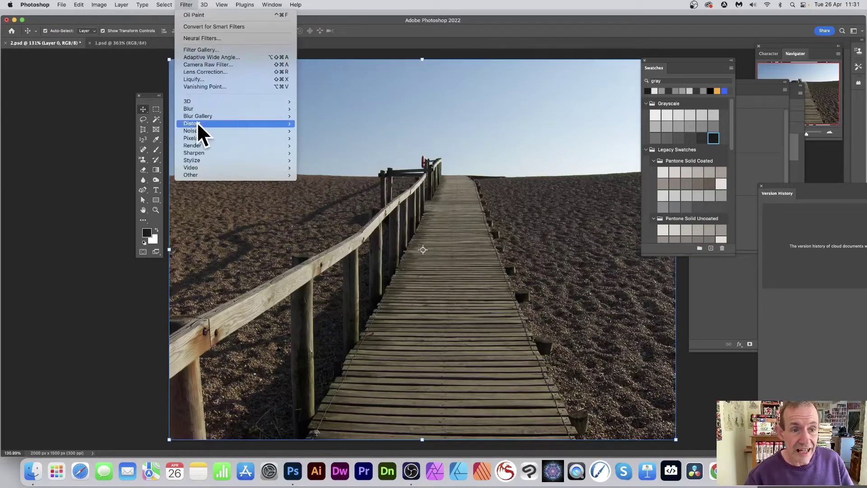
{"action": "mouse_move", "coordinate": [198, 125]}
{"action": "left_click", "coordinate": [300, 122]}
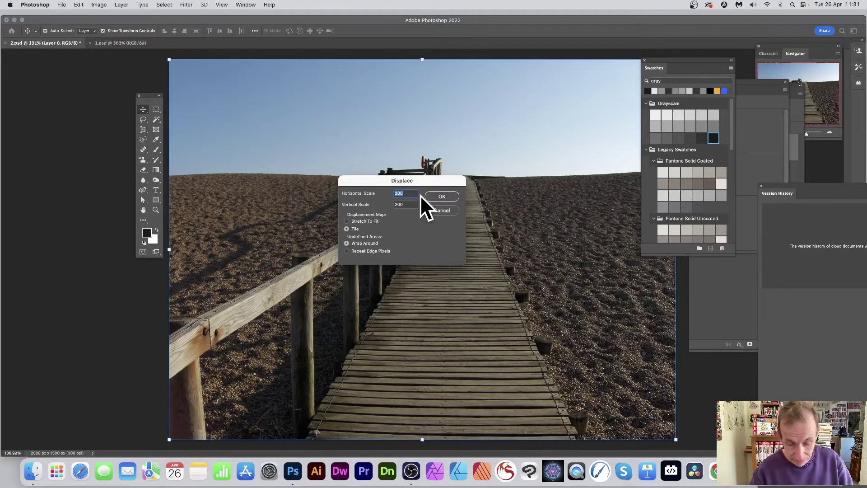
{"action": "type", "text": "50"}
{"action": "key", "text": "Tab"}
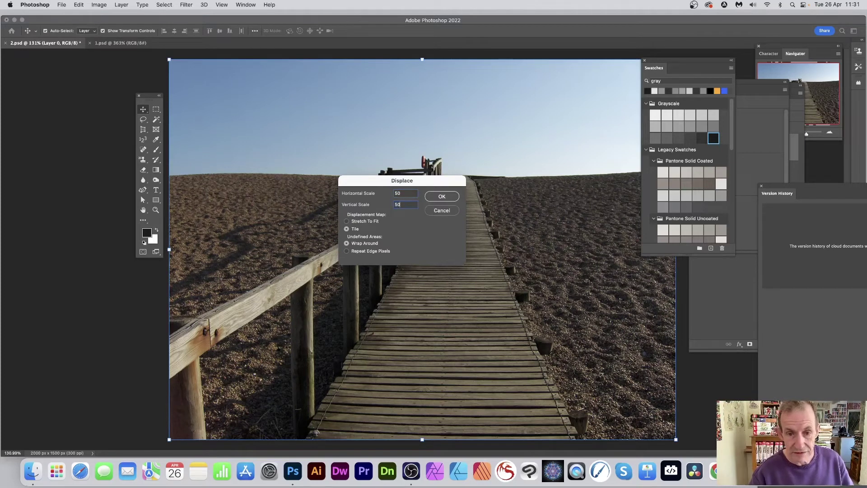
{"action": "left_click", "coordinate": [443, 196]}
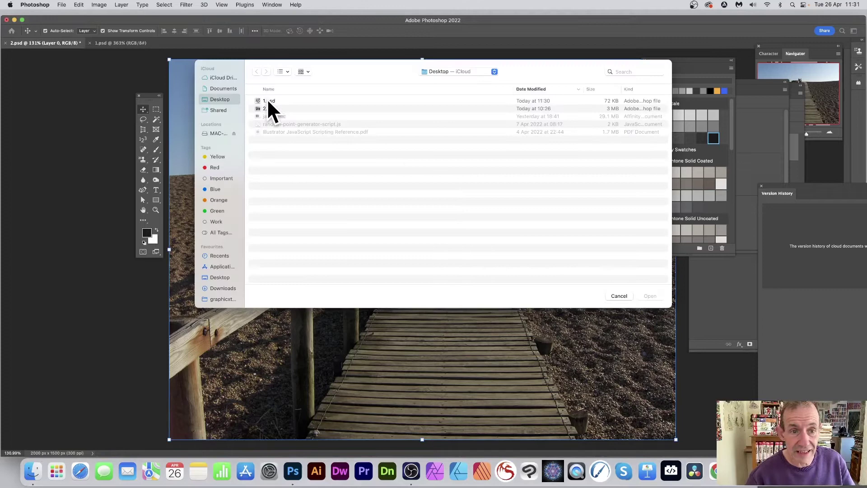
{"action": "left_click", "coordinate": [268, 101]}
{"action": "key", "text": "Return"}
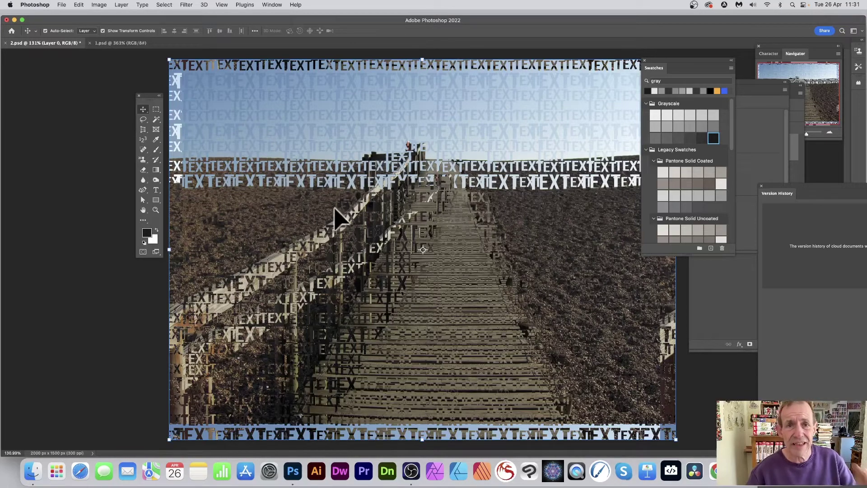
Repeat the same Displace filter twice more on the photo, and undo all the displacements back to the original
{"action": "left_click", "coordinate": [189, 4]}
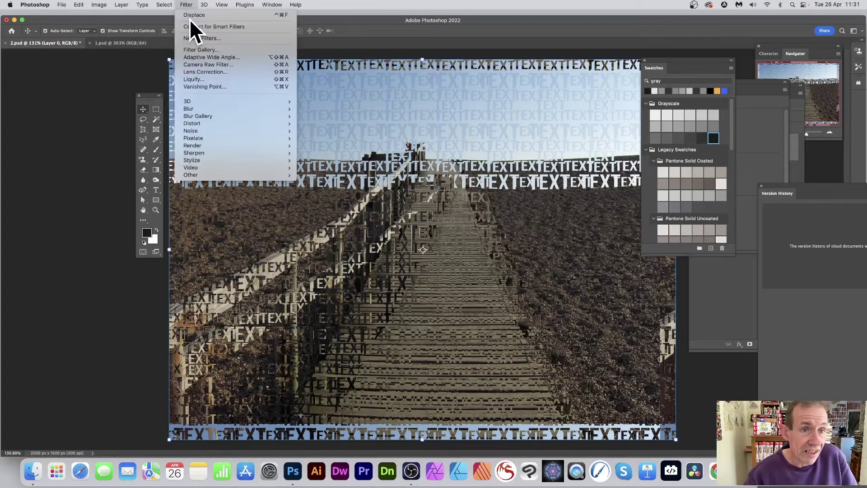
{"action": "left_click", "coordinate": [191, 14]}
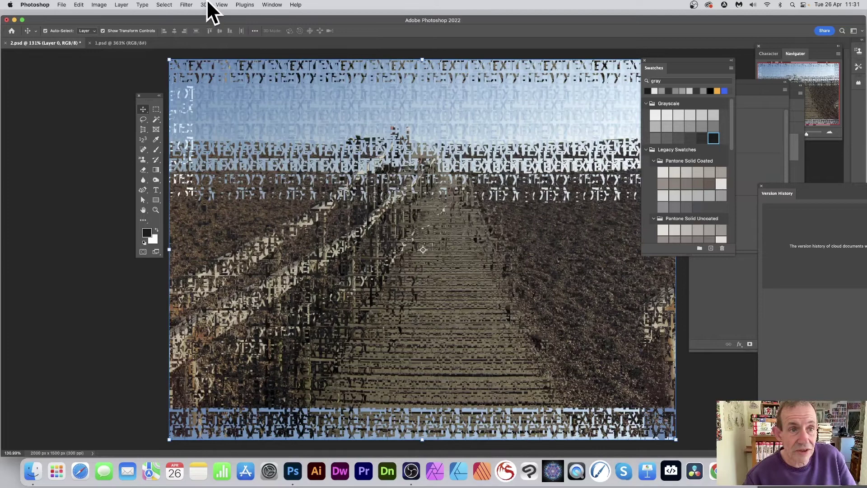
{"action": "left_click", "coordinate": [189, 4]}
{"action": "left_click", "coordinate": [186, 14]}
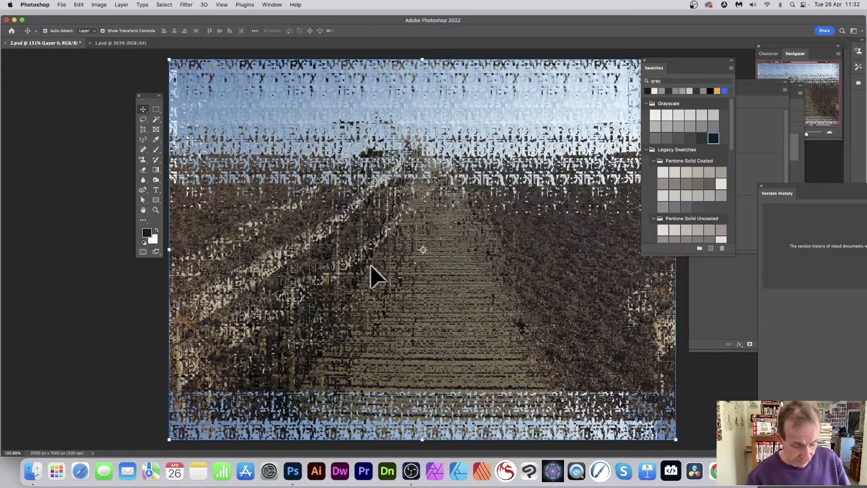
{"action": "key", "text": "super+z"}
{"action": "key", "text": "super+z"}
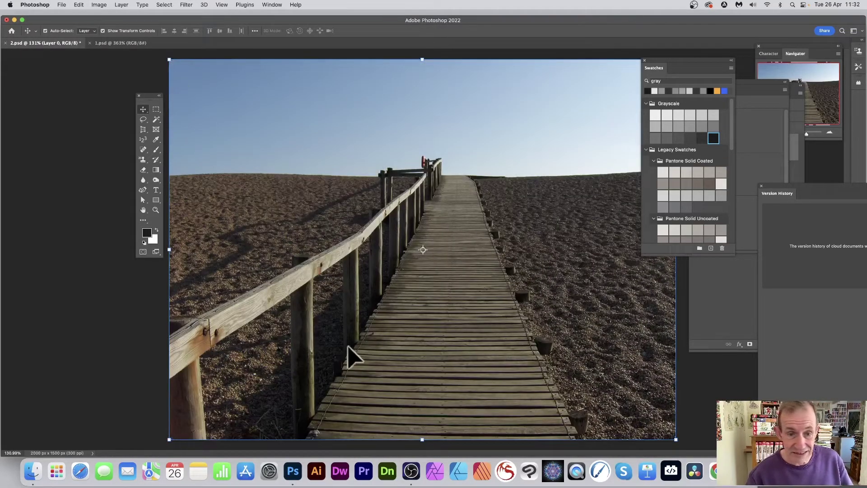
Duplicate the boardwalk photo layer, scale the copy down and place it over the upper middle of the original photo
{"action": "left_click", "coordinate": [125, 4]}
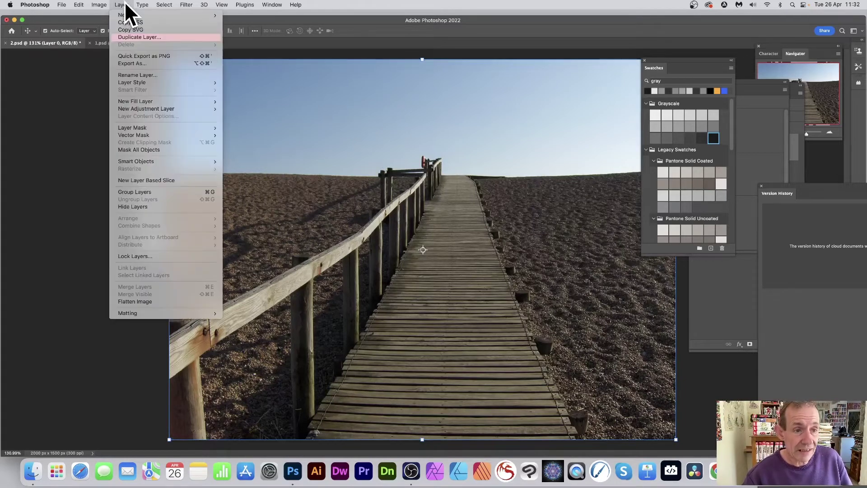
{"action": "left_click", "coordinate": [151, 36]}
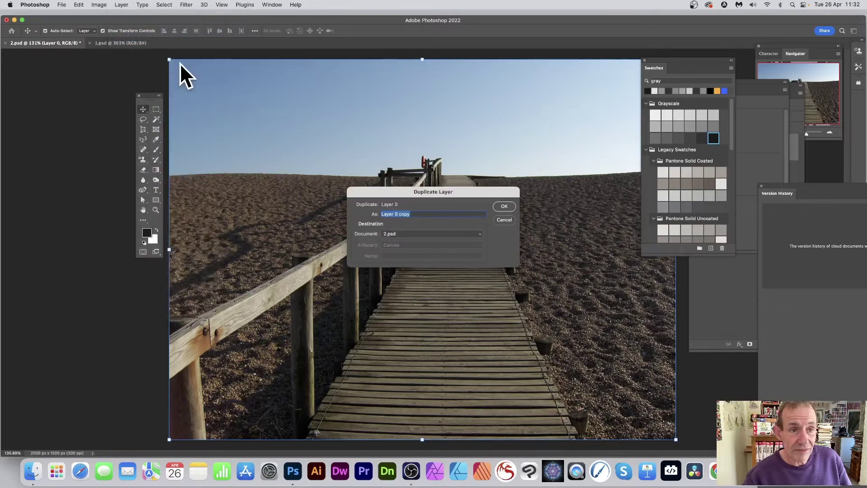
{"action": "left_click", "coordinate": [505, 207]}
{"action": "key", "text": "super+t"}
{"action": "left_click_drag", "start_coordinate": [169, 60], "coordinate": [360, 199]}
{"action": "left_click_drag", "start_coordinate": [449, 280], "coordinate": [330, 196]}
{"action": "left_click_drag", "start_coordinate": [453, 212], "coordinate": [445, 209]}
{"action": "key", "text": "Return"}
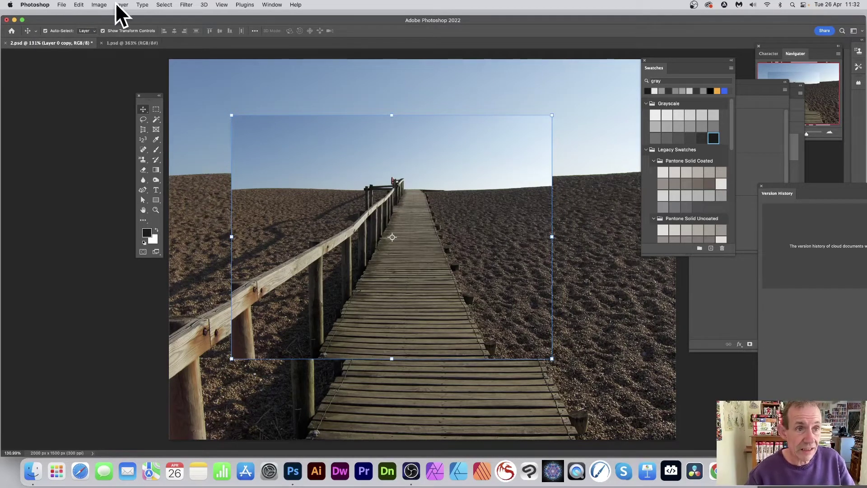
Displace the layer copy with horizontal scale 100, vertical scale 50, a Stretch To Fit map and wrap-around edges using 1.psd, and repeat the filter
{"action": "left_click", "coordinate": [188, 4]}
{"action": "mouse_move", "coordinate": [203, 123]}
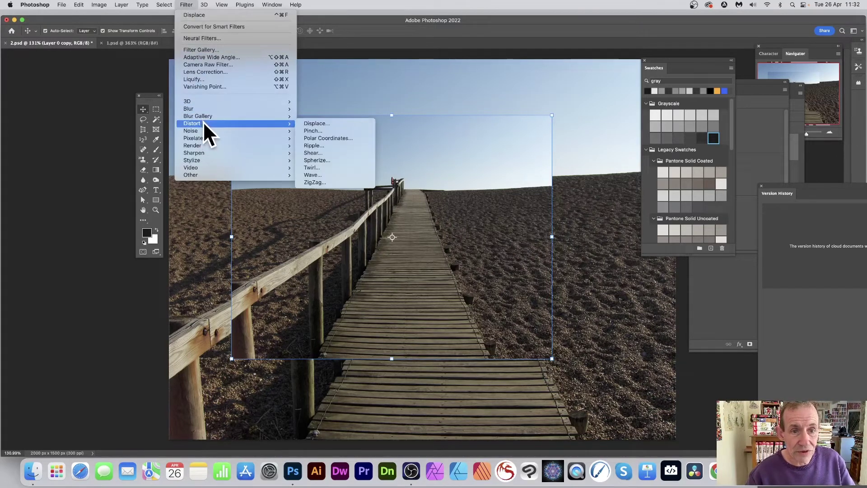
{"action": "left_click", "coordinate": [334, 122]}
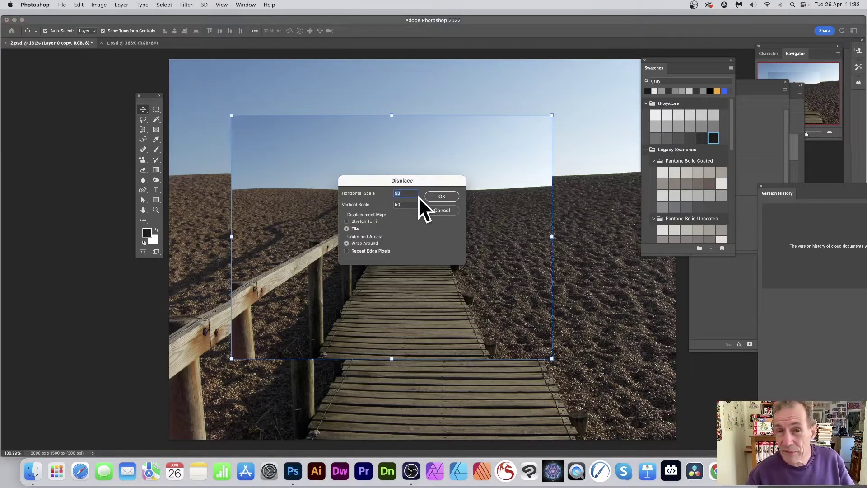
{"action": "type", "text": "100"}
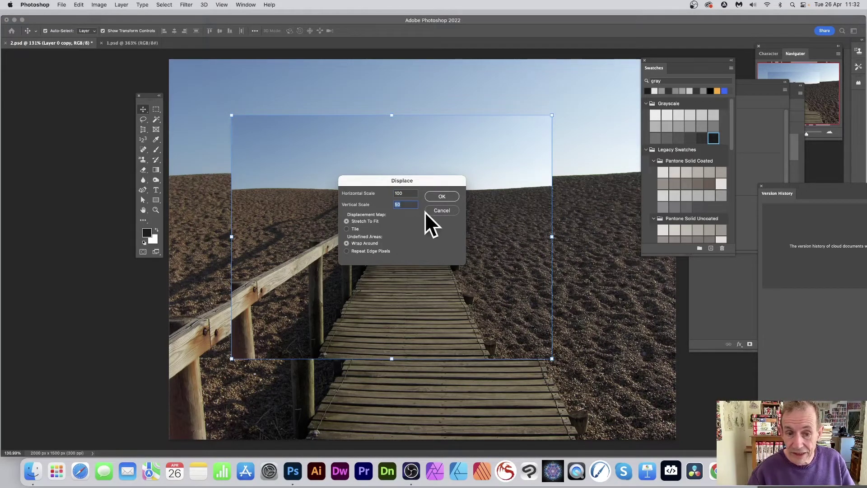
{"action": "left_click", "coordinate": [441, 197]}
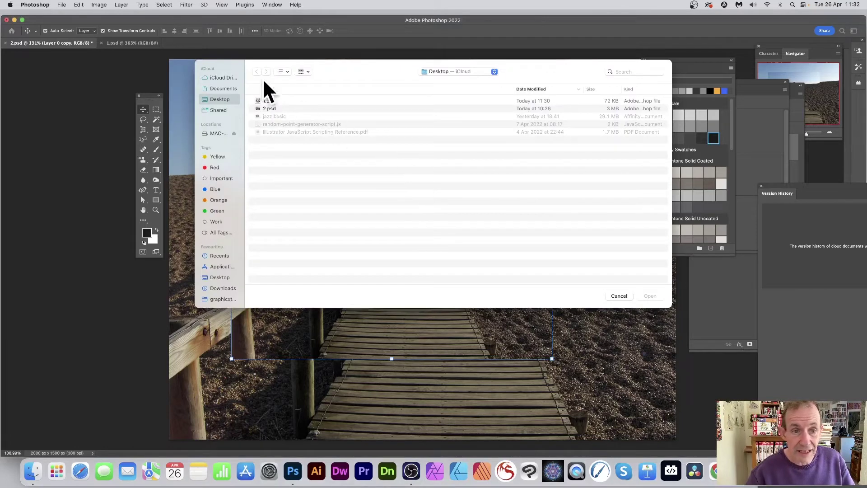
{"action": "left_click", "coordinate": [268, 101]}
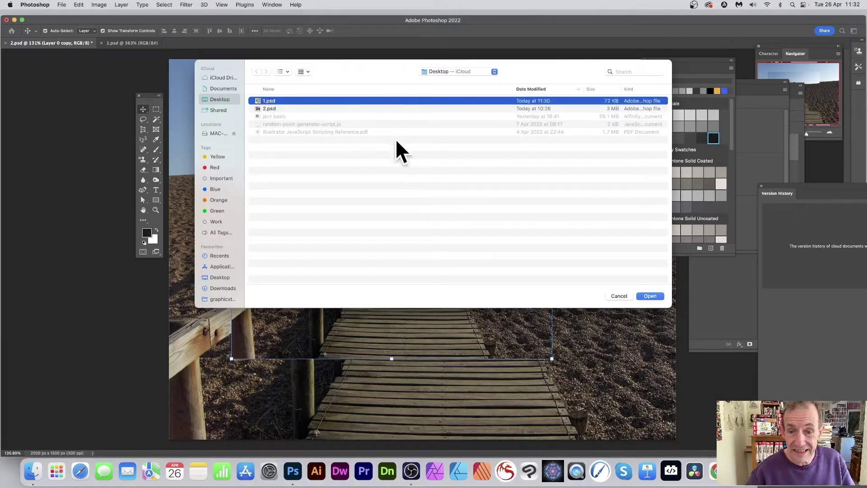
{"action": "left_click", "coordinate": [650, 296]}
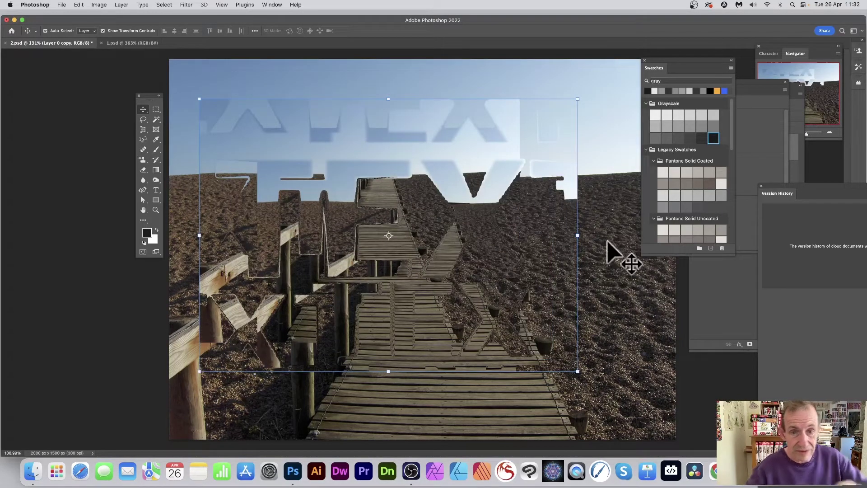
{"action": "left_click", "coordinate": [186, 5]}
{"action": "left_click", "coordinate": [185, 15]}
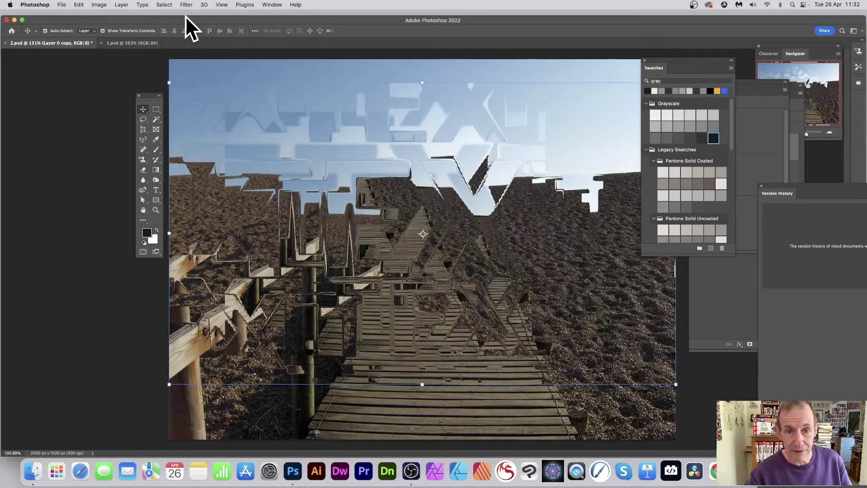
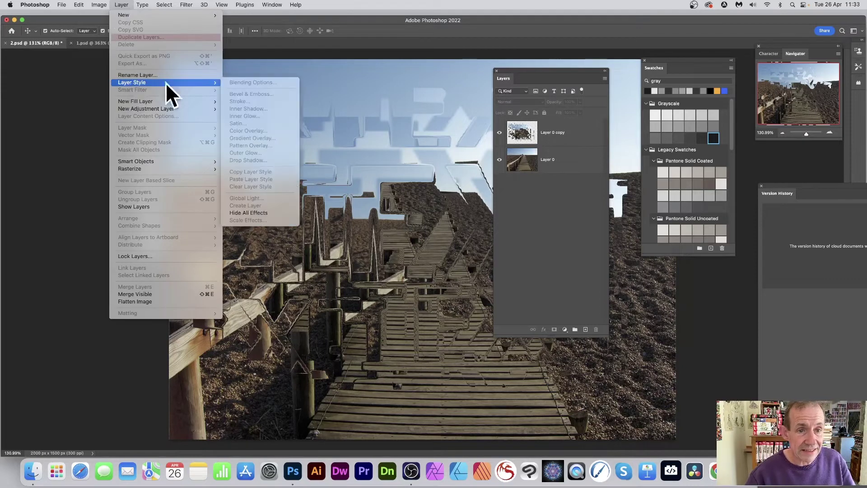
Add a smooth Inner Bevel to the displaced layer copy with depth 240%, size 10 px and soften 4 px
{"action": "left_click", "coordinate": [371, 216]}
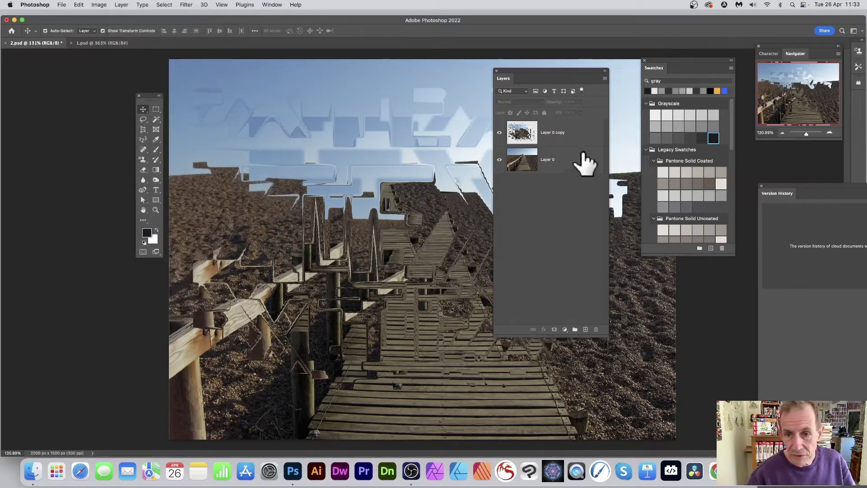
{"action": "left_click", "coordinate": [522, 134]}
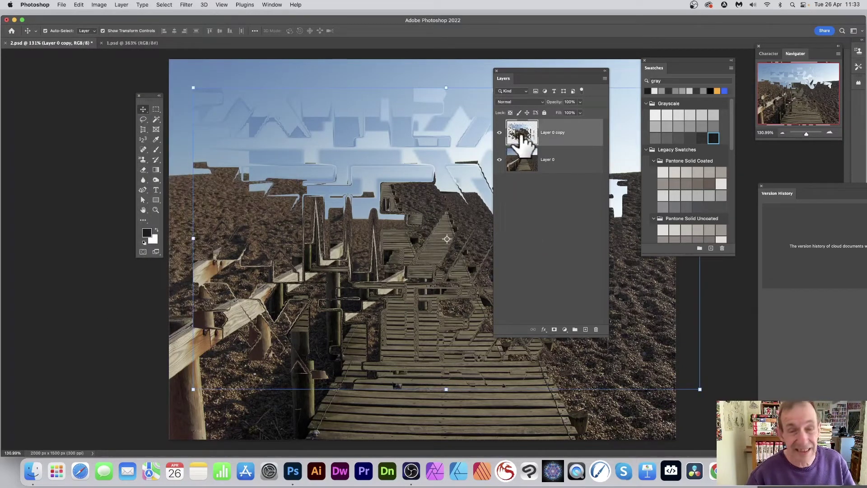
{"action": "left_click", "coordinate": [120, 5]}
{"action": "mouse_move", "coordinate": [134, 78]}
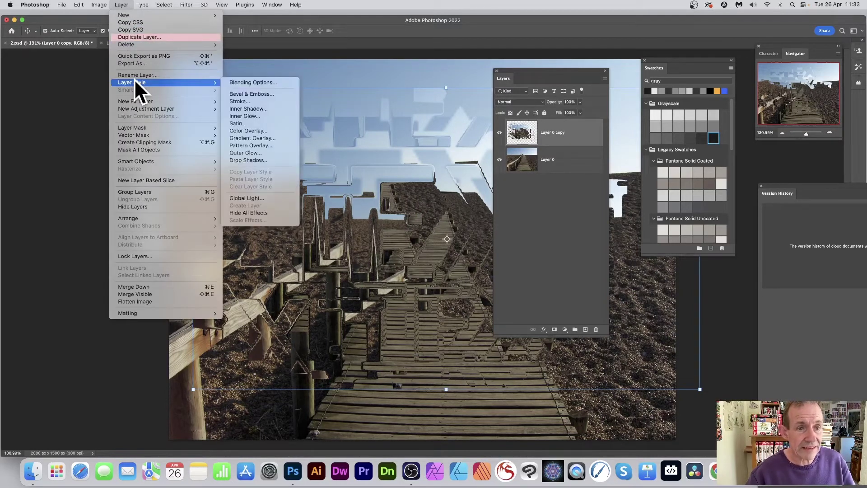
{"action": "left_click", "coordinate": [257, 94]}
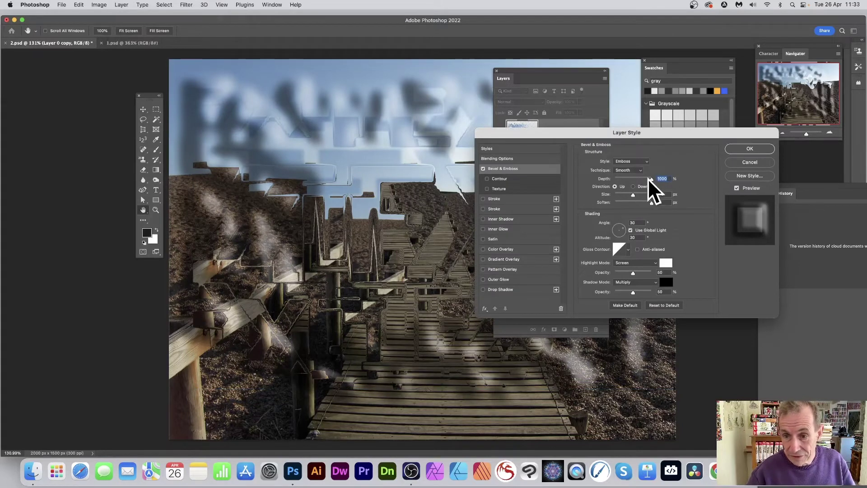
{"action": "left_click_drag", "start_coordinate": [648, 178], "coordinate": [620, 177]}
{"action": "left_click", "coordinate": [625, 161]}
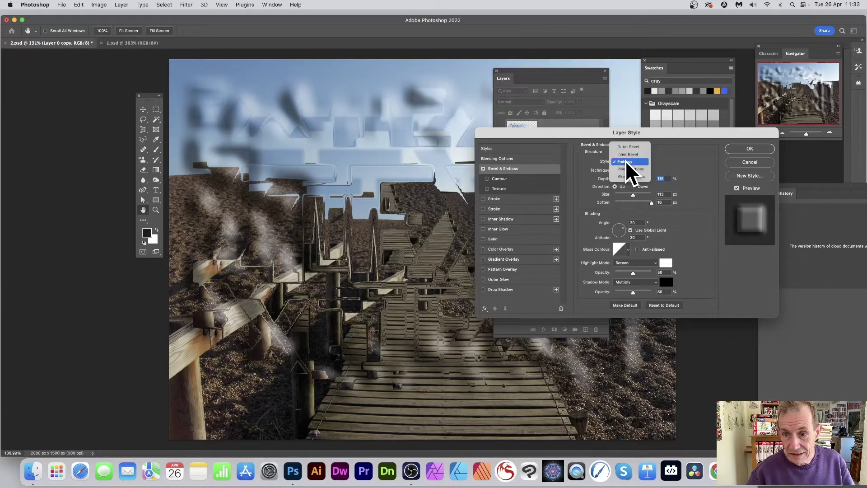
{"action": "left_click", "coordinate": [628, 155]}
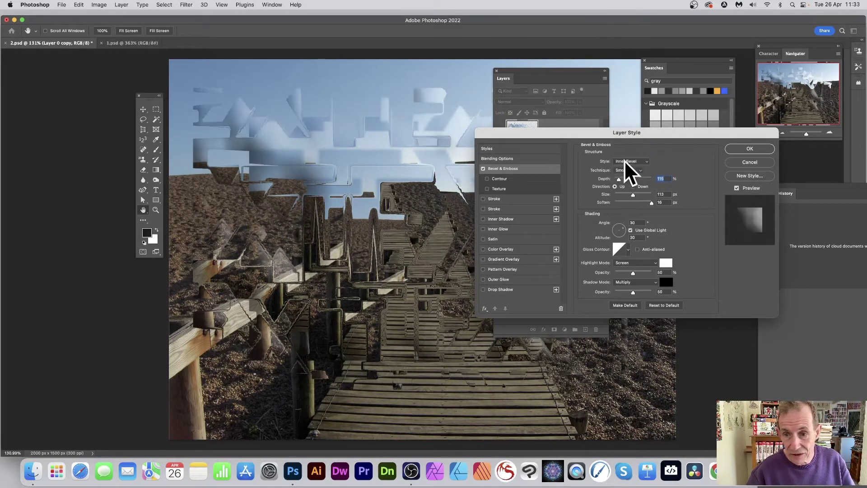
{"action": "mouse_move", "coordinate": [621, 179]}
{"action": "left_mouse_down"}
{"action": "mouse_move", "coordinate": [634, 201]}
{"action": "mouse_move", "coordinate": [619, 193]}
{"action": "left_mouse_up"}
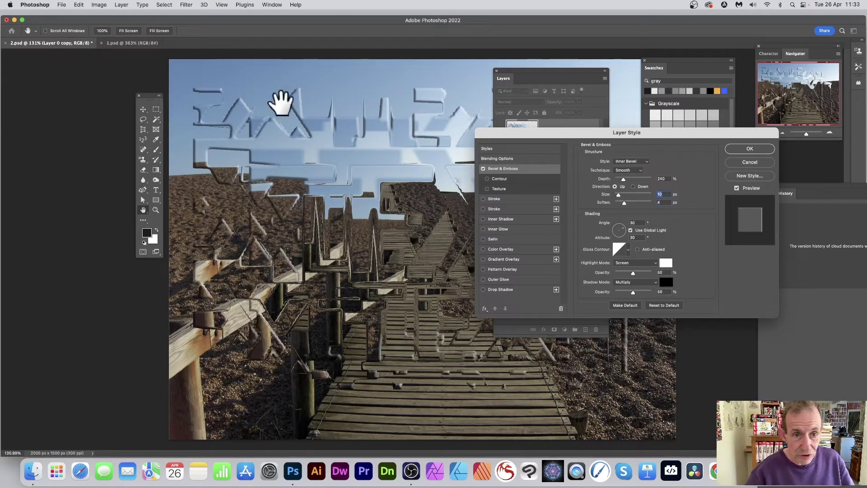
{"action": "left_click", "coordinate": [753, 147]}
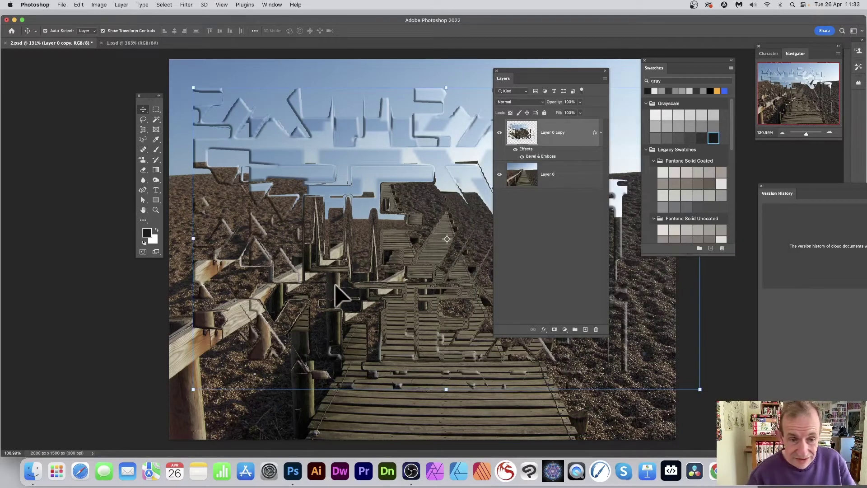
Scale the beveled layer copy down slightly and reposition it over the boardwalk photo
{"action": "left_click_drag", "start_coordinate": [194, 88], "coordinate": [279, 156]}
{"action": "left_click_drag", "start_coordinate": [389, 233], "coordinate": [307, 193]}
{"action": "key", "text": "Return"}
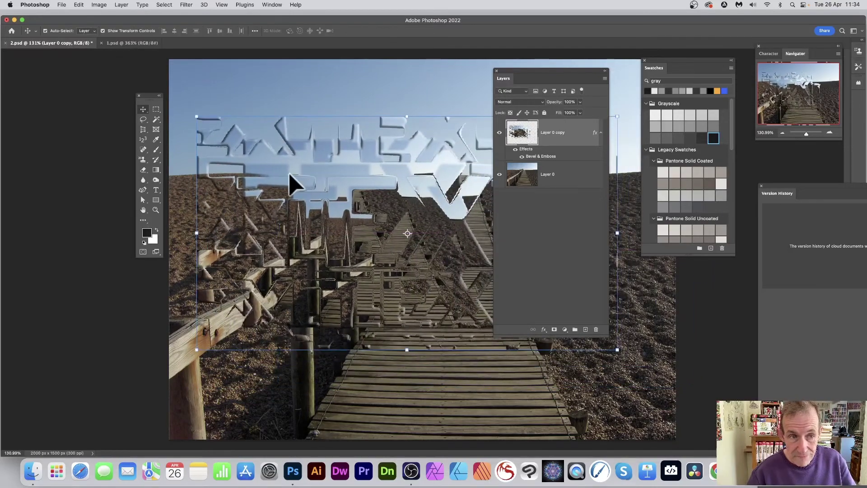
Warp the layer copy by pulling its upper edge up and bending its upper part downward, and delete the layer
{"action": "left_click", "coordinate": [79, 6]}
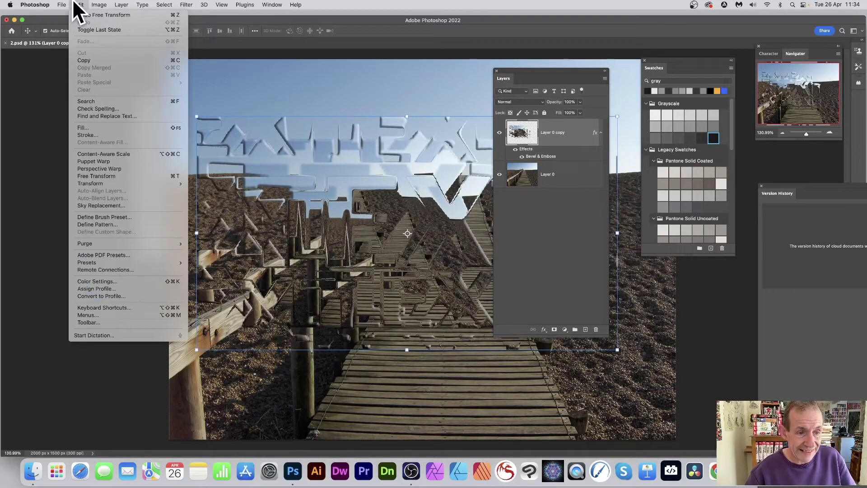
{"action": "mouse_move", "coordinate": [132, 184]}
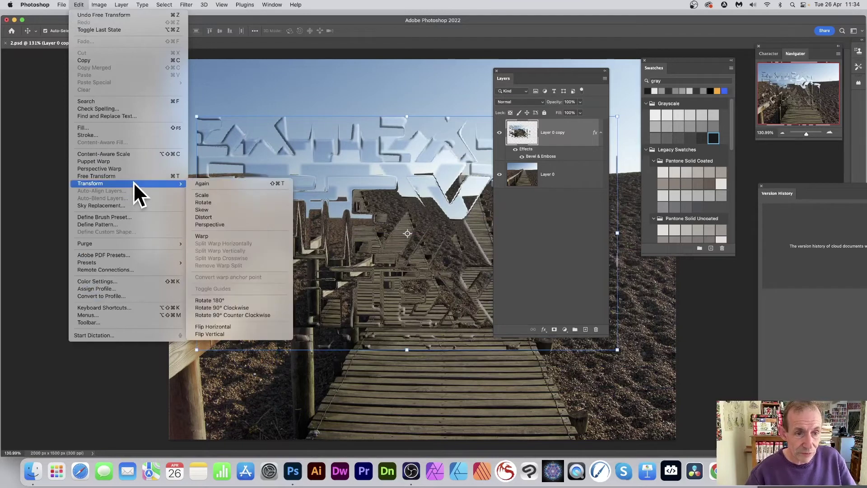
{"action": "left_click", "coordinate": [231, 236]}
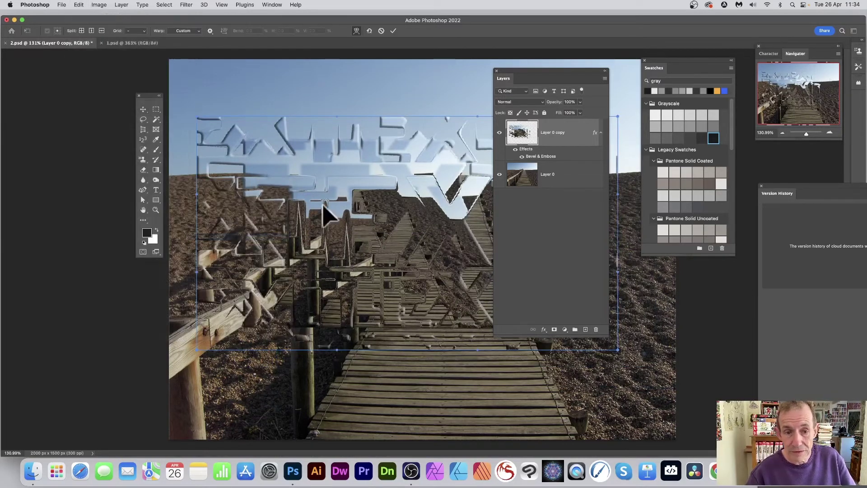
{"action": "left_click_drag", "start_coordinate": [341, 128], "coordinate": [340, 97]}
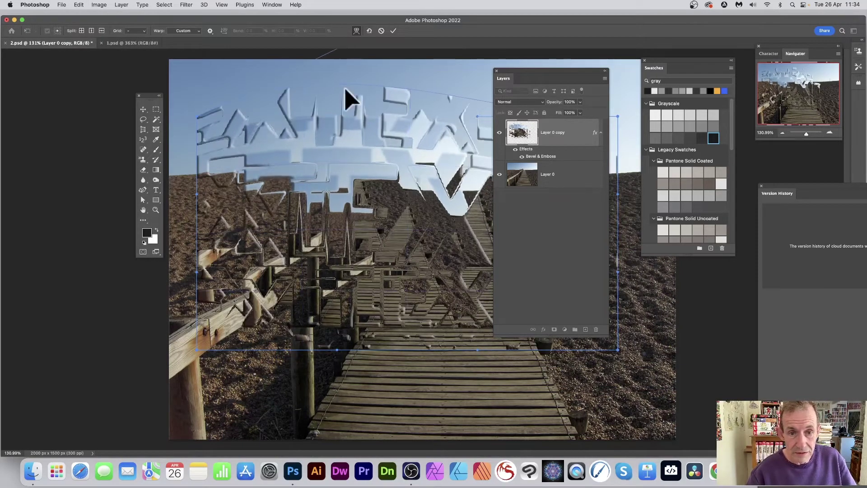
{"action": "left_click_drag", "start_coordinate": [480, 127], "coordinate": [348, 223]}
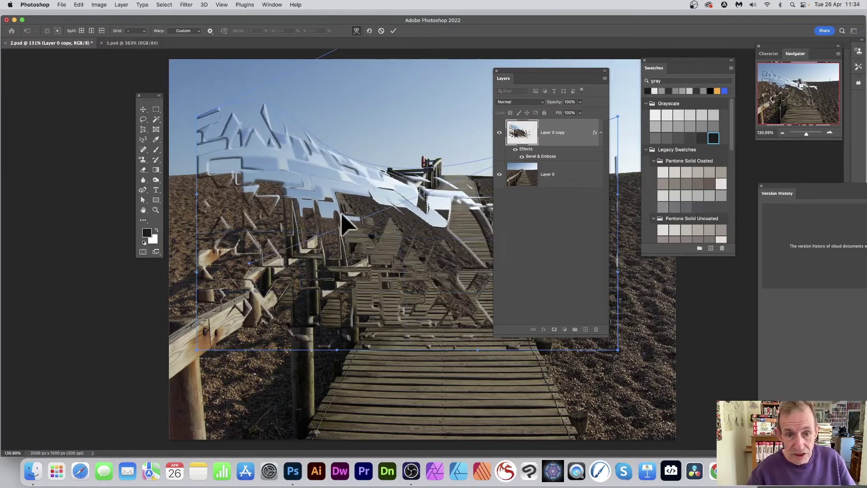
{"action": "left_click", "coordinate": [393, 31]}
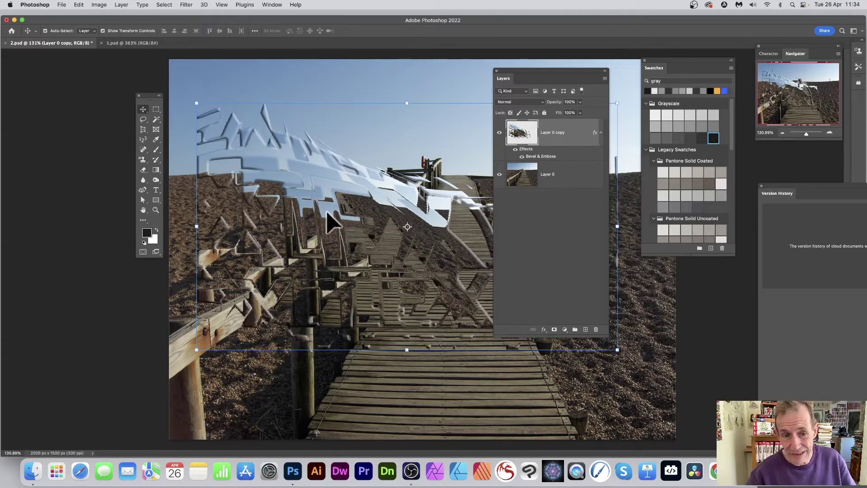
{"action": "key", "text": "BackSpace"}
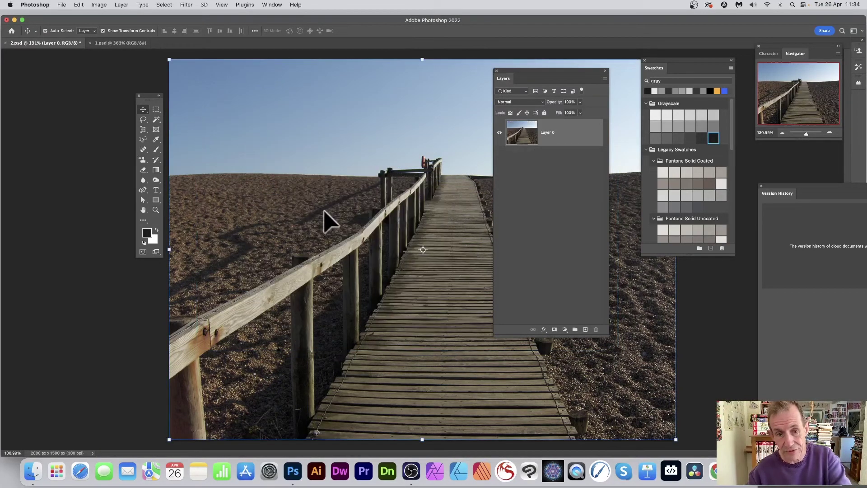
Switch to 1.psd and undo the flattening and all the text layers back to the blank white background
{"action": "left_click", "coordinate": [120, 43]}
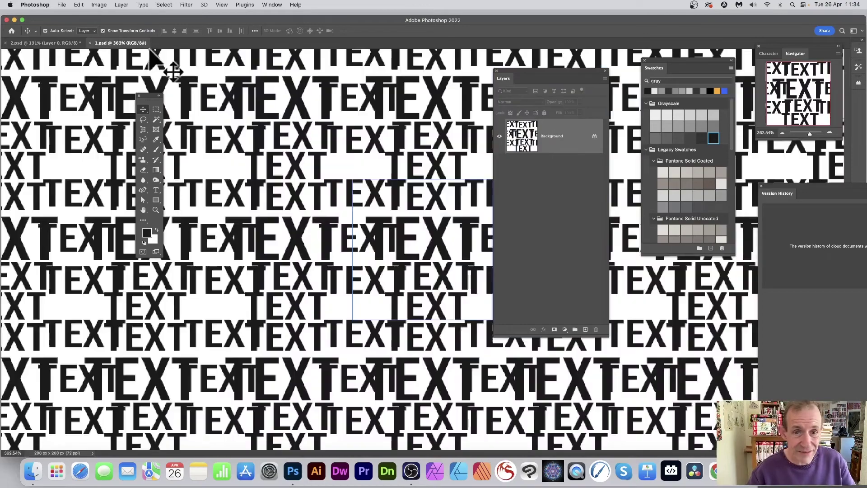
{"action": "key", "text": "super+z"}
{"action": "key", "text": "super+z"}
{"action": "key", "text": "super+z"}
{"action": "key", "text": "super+z"}
{"action": "key", "text": "super+z"}
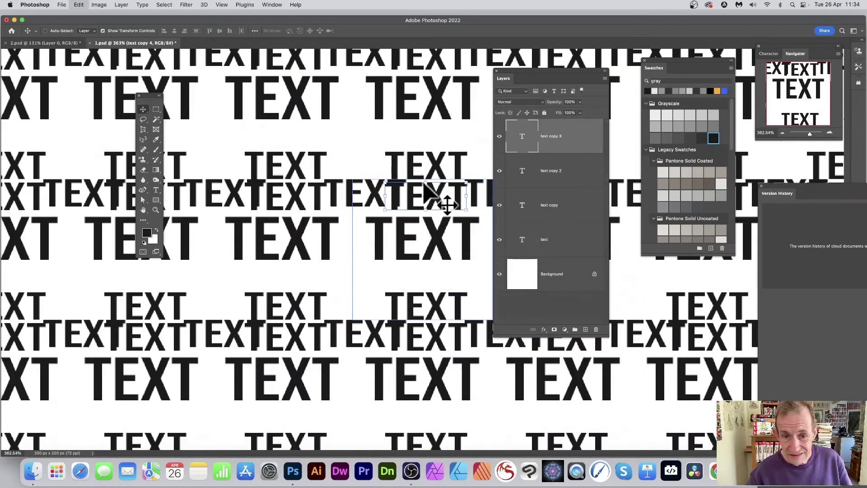
{"action": "key", "text": "super+z"}
{"action": "key", "text": "super+z"}
{"action": "key", "text": "super+z"}
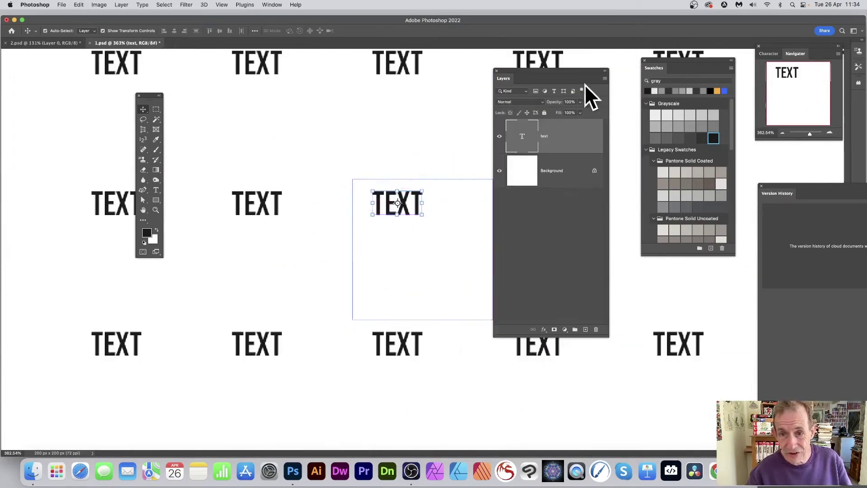
Paint three roughly parallel diagonal strokes in near-black on the pattern tile's background with the Brush tool
{"action": "left_click_drag", "start_coordinate": [525, 68], "coordinate": [661, 98]}
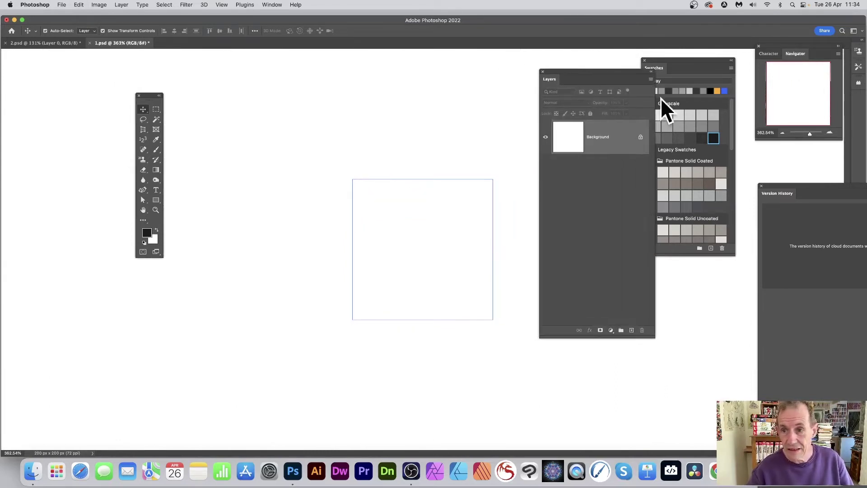
{"action": "left_click_drag", "start_coordinate": [667, 68], "coordinate": [484, 73]}
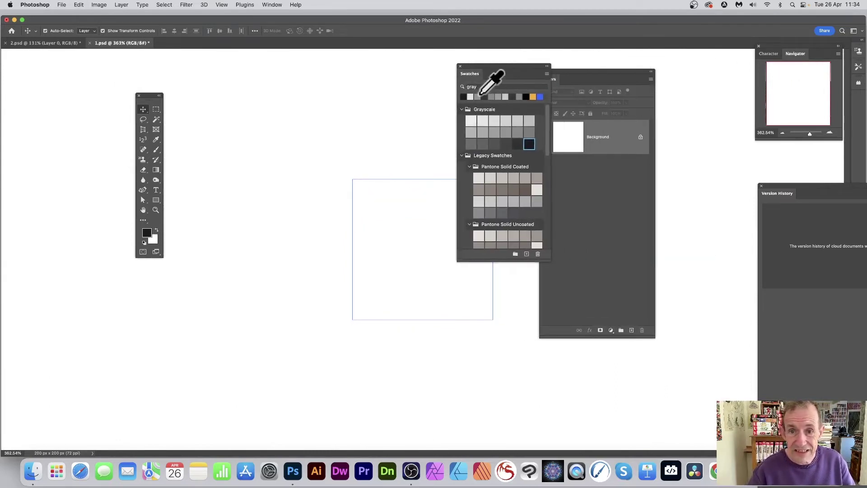
{"action": "left_click", "coordinate": [157, 150]}
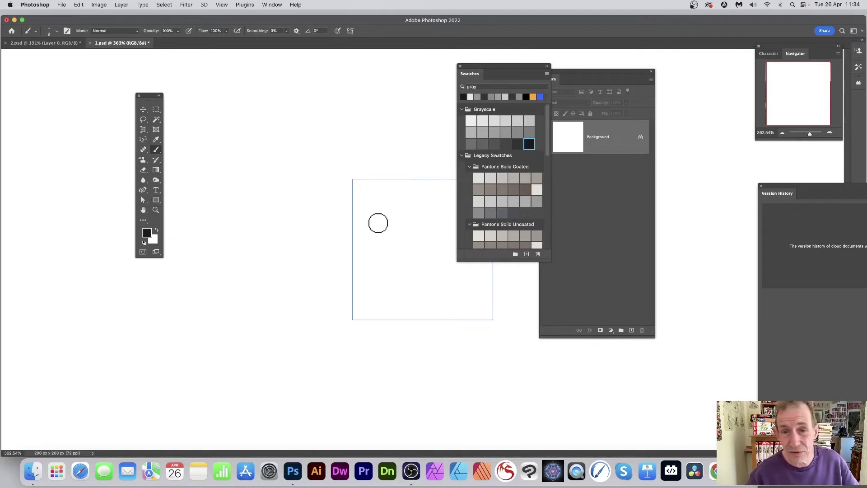
{"action": "left_click_drag", "start_coordinate": [441, 239], "coordinate": [404, 222]}
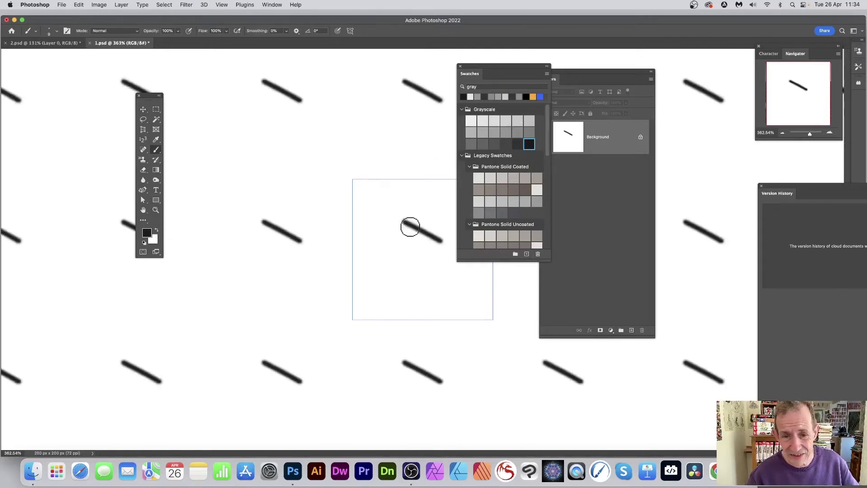
{"action": "mouse_move", "coordinate": [450, 260]}
{"action": "left_mouse_down"}
{"action": "mouse_move", "coordinate": [381, 226]}
{"action": "mouse_move", "coordinate": [405, 252]}
{"action": "mouse_move", "coordinate": [398, 248]}
{"action": "left_mouse_up"}
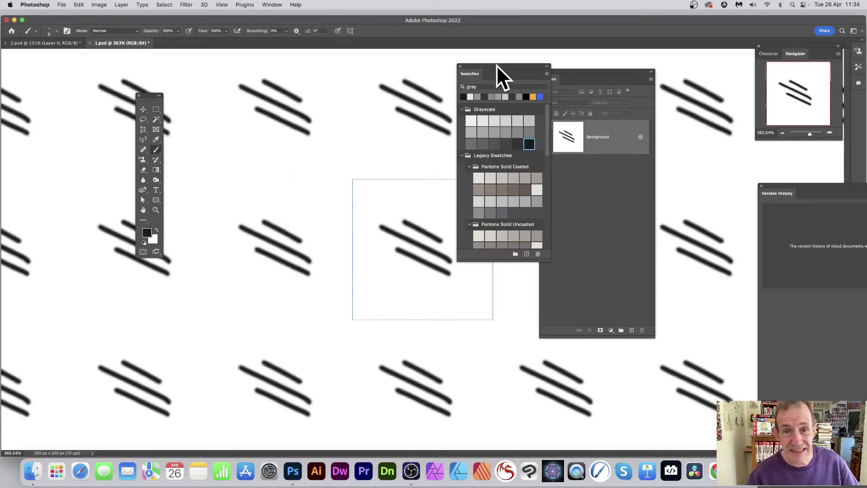
Fill the pattern tile with more near-black diagonal brush strokes sloping down to the right, running across the tile edges
{"action": "left_click_drag", "start_coordinate": [505, 65], "coordinate": [588, 61]}
{"action": "left_click_drag", "start_coordinate": [430, 161], "coordinate": [510, 194]}
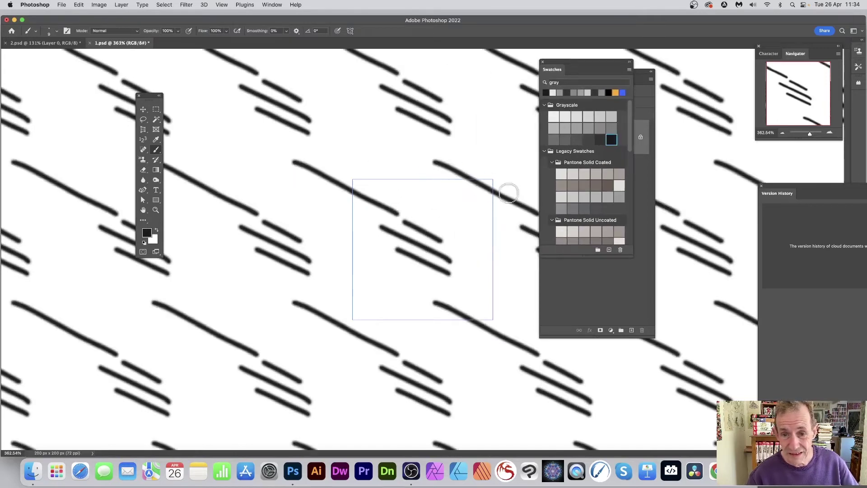
{"action": "left_click_drag", "start_coordinate": [370, 147], "coordinate": [534, 223]}
{"action": "left_click_drag", "start_coordinate": [382, 171], "coordinate": [501, 214]}
{"action": "left_click_drag", "start_coordinate": [355, 166], "coordinate": [457, 209]}
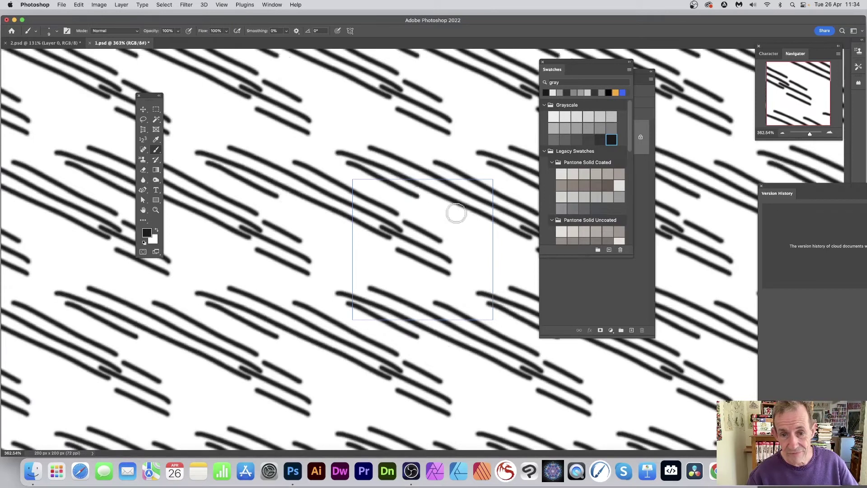
{"action": "left_click_drag", "start_coordinate": [342, 171], "coordinate": [520, 255]}
{"action": "left_click_drag", "start_coordinate": [412, 212], "coordinate": [524, 267]}
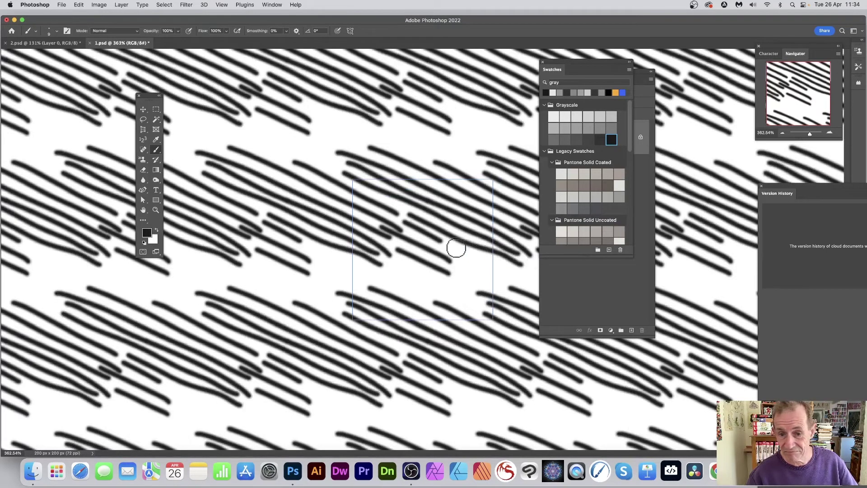
{"action": "left_click_drag", "start_coordinate": [457, 246], "coordinate": [522, 277]}
{"action": "mouse_move", "coordinate": [467, 268]}
{"action": "left_mouse_down"}
{"action": "mouse_move", "coordinate": [512, 287]}
{"action": "mouse_move", "coordinate": [458, 272]}
{"action": "mouse_move", "coordinate": [490, 292]}
{"action": "left_mouse_up"}
{"action": "left_click_drag", "start_coordinate": [392, 265], "coordinate": [470, 299]}
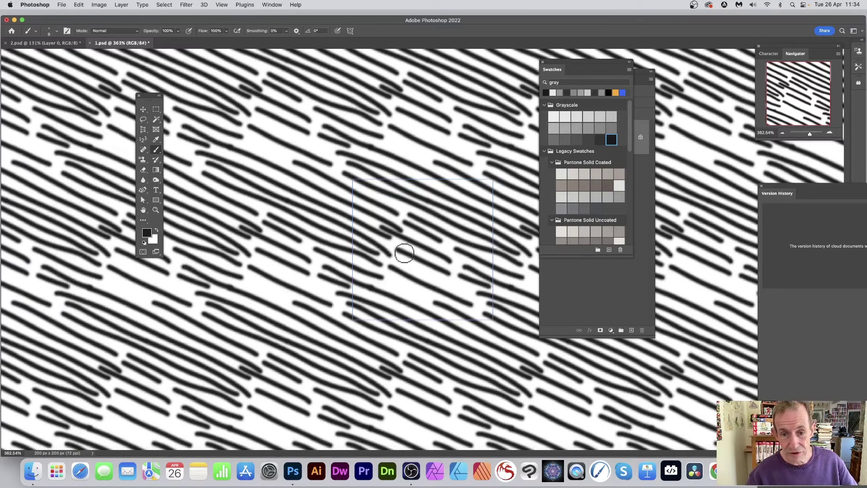
Paint crossing near-black strokes rising to the right over the diagonal strokes to form a hatched pattern
{"action": "left_click", "coordinate": [407, 163]}
{"action": "left_click_drag", "start_coordinate": [397, 189], "coordinate": [488, 135]}
{"action": "left_click_drag", "start_coordinate": [376, 232], "coordinate": [522, 142]}
{"action": "left_click_drag", "start_coordinate": [337, 294], "coordinate": [497, 152]}
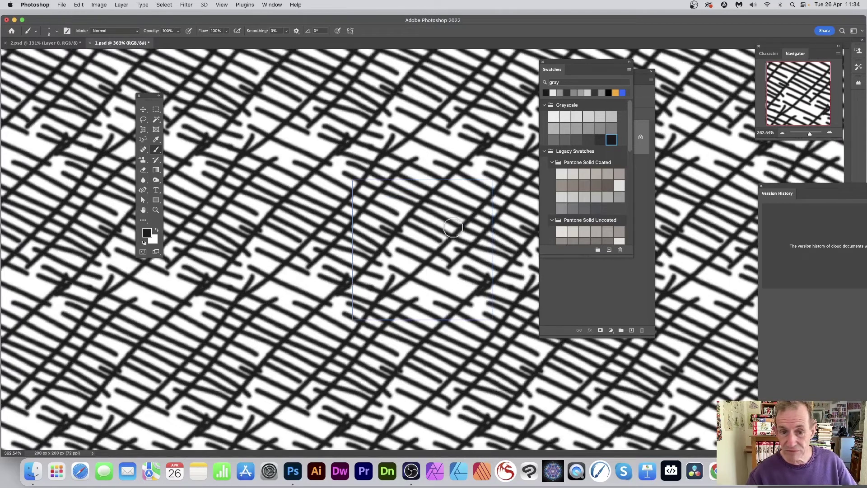
{"action": "left_click_drag", "start_coordinate": [453, 228], "coordinate": [402, 276]}
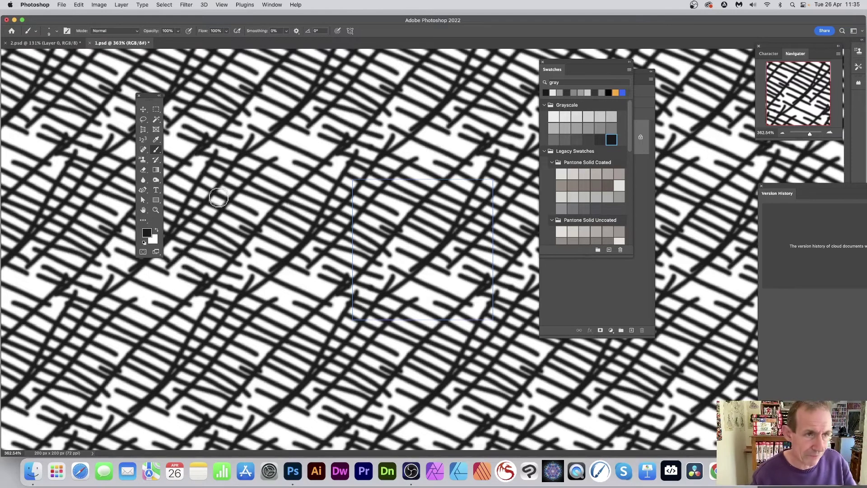
Save the hand-painted pattern in 1.psd
{"action": "left_click", "coordinate": [62, 5]}
{"action": "mouse_move", "coordinate": [67, 45]}
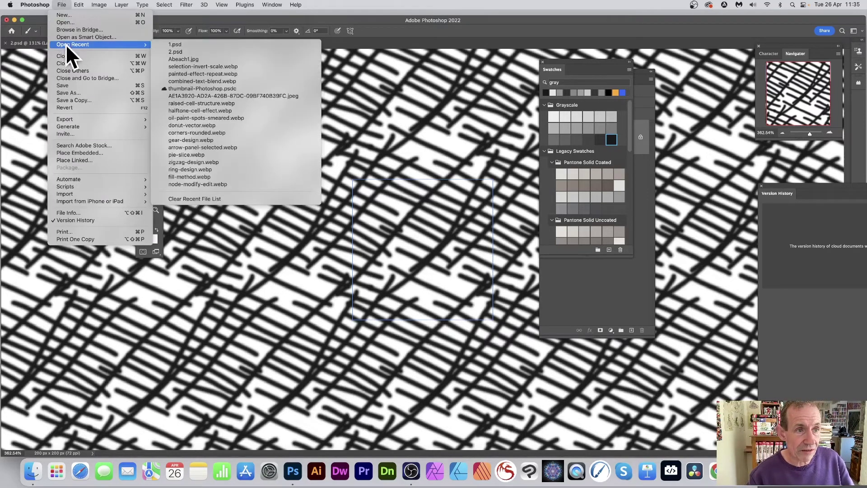
{"action": "left_click", "coordinate": [72, 86]}
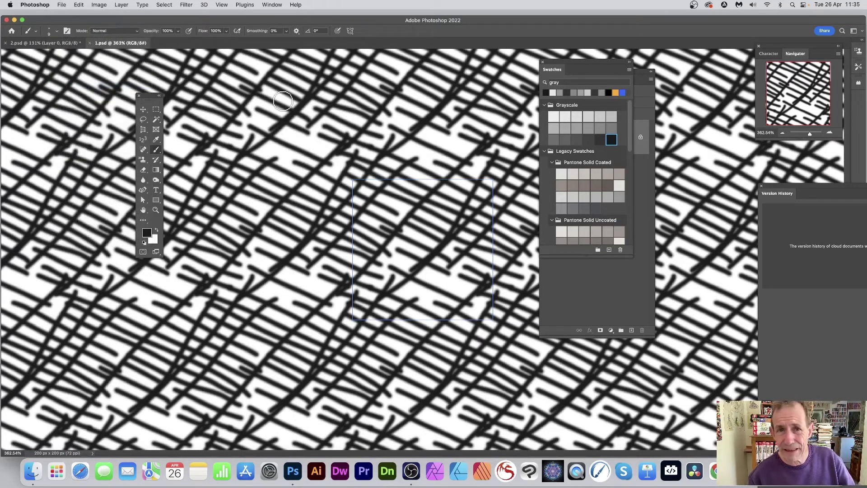
Switch to 2.psd, scale the boardwalk photo layer down and reposition it, and duplicate the layer
{"action": "left_click", "coordinate": [60, 42]}
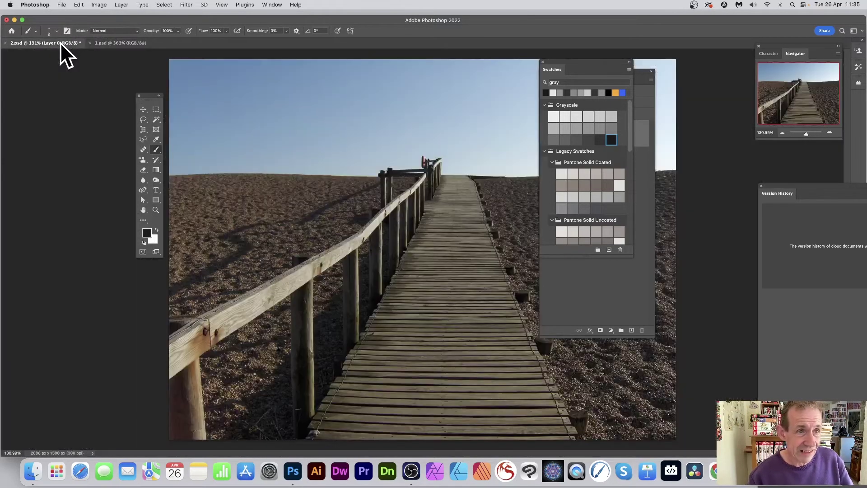
{"action": "key", "text": "super+t"}
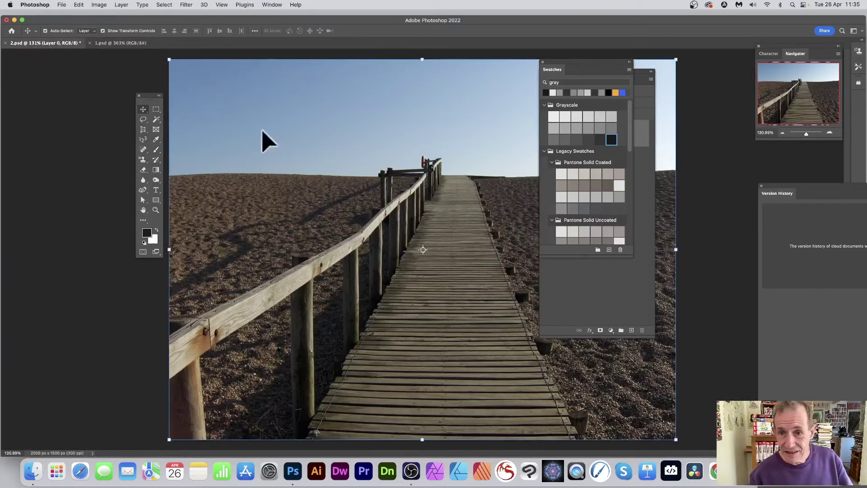
{"action": "left_click_drag", "start_coordinate": [170, 61], "coordinate": [240, 163]}
{"action": "left_click_drag", "start_coordinate": [440, 266], "coordinate": [362, 277]}
{"action": "key", "text": "Return"}
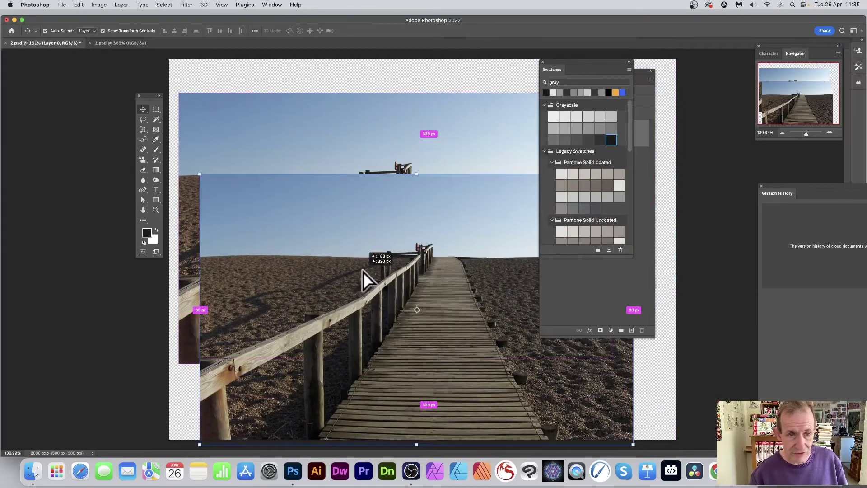
Scale the layer copy down to about 65% width and 72% height over the photo and rotate it clockwise
{"action": "key", "text": "super+t"}
{"action": "left_click_drag", "start_coordinate": [200, 175], "coordinate": [294, 165]}
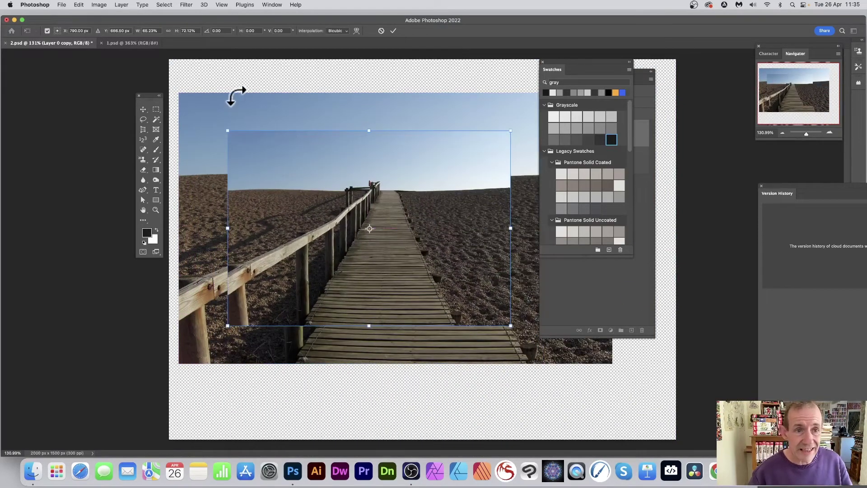
{"action": "left_click_drag", "start_coordinate": [248, 100], "coordinate": [401, 75]}
{"action": "left_click", "coordinate": [394, 31]}
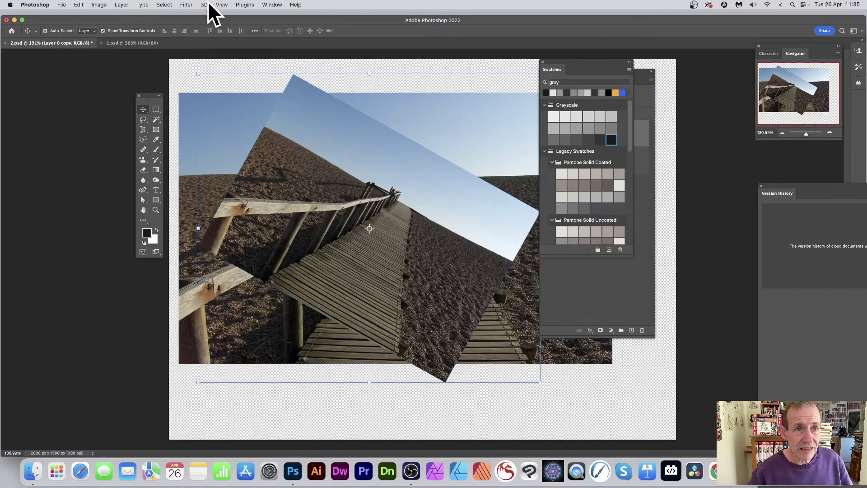
Apply Displace to the rotated layer copy with horizontal scale 300, vertical scale 400, Stretch To Fit and Wrap Around, using 1.psd as the map
{"action": "left_click", "coordinate": [186, 4]}
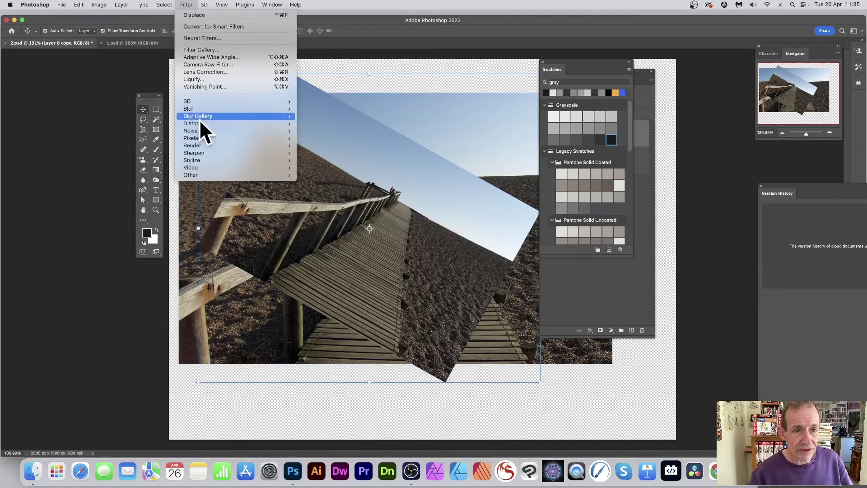
{"action": "mouse_move", "coordinate": [199, 123]}
{"action": "left_click", "coordinate": [335, 122]}
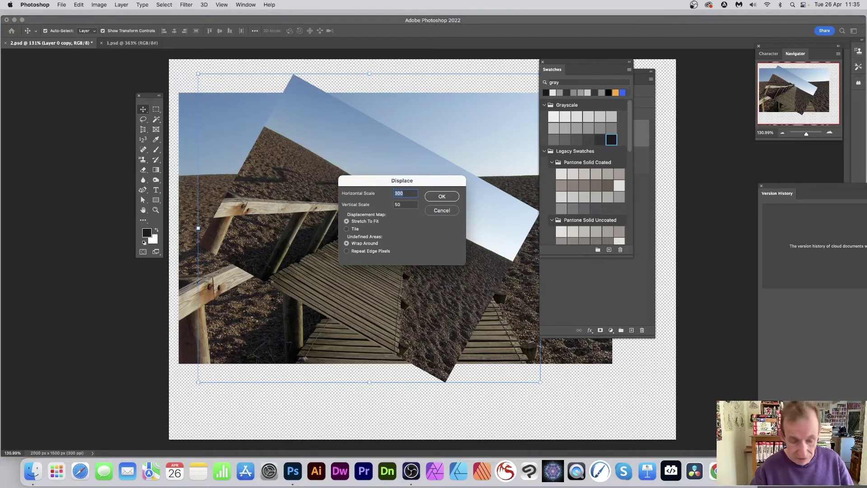
{"action": "key", "text": "Tab"}
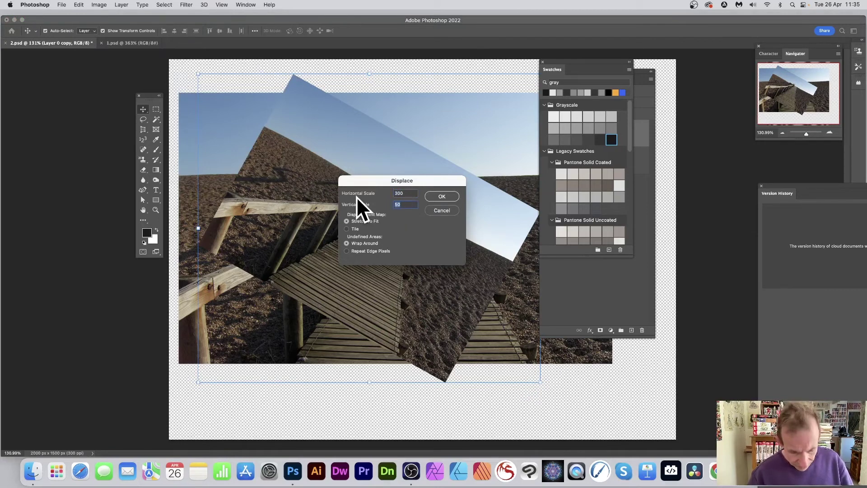
{"action": "type", "text": "400"}
{"action": "key", "text": "Tab"}
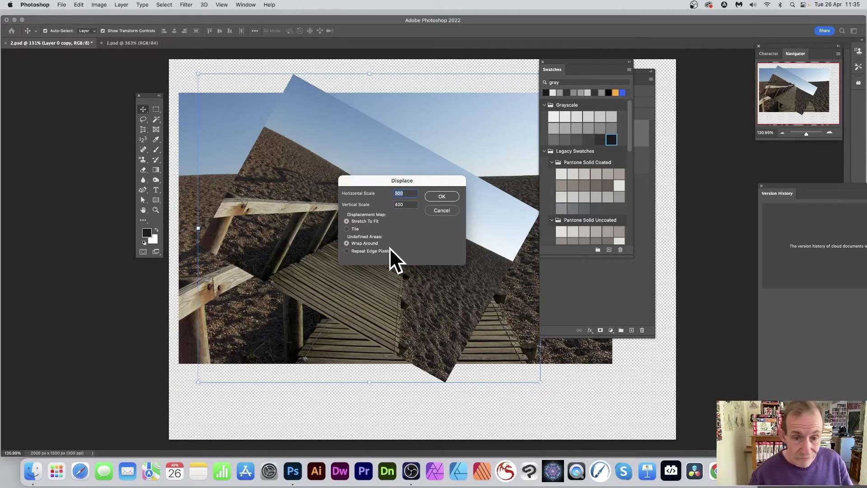
{"action": "left_click", "coordinate": [446, 195]}
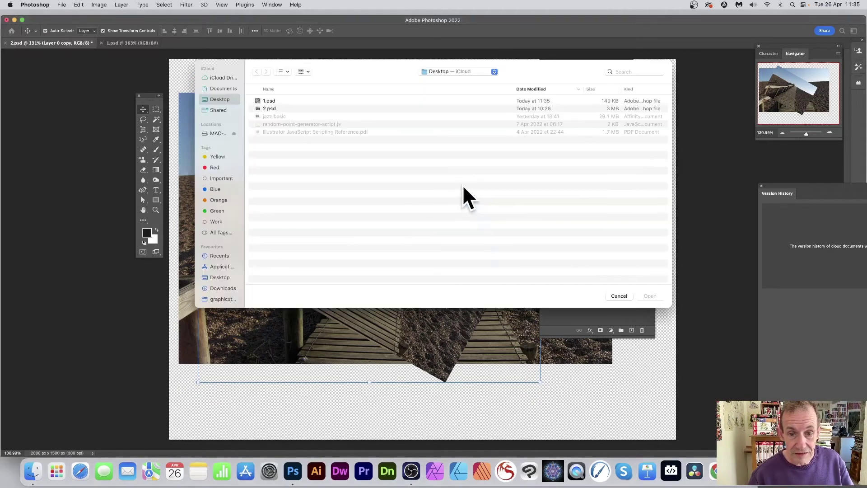
{"action": "left_click", "coordinate": [271, 102]}
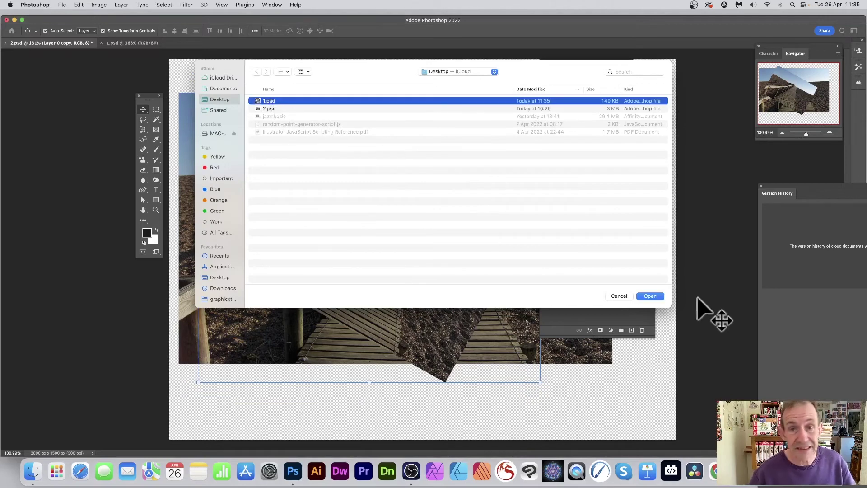
{"action": "left_click", "coordinate": [653, 296]}
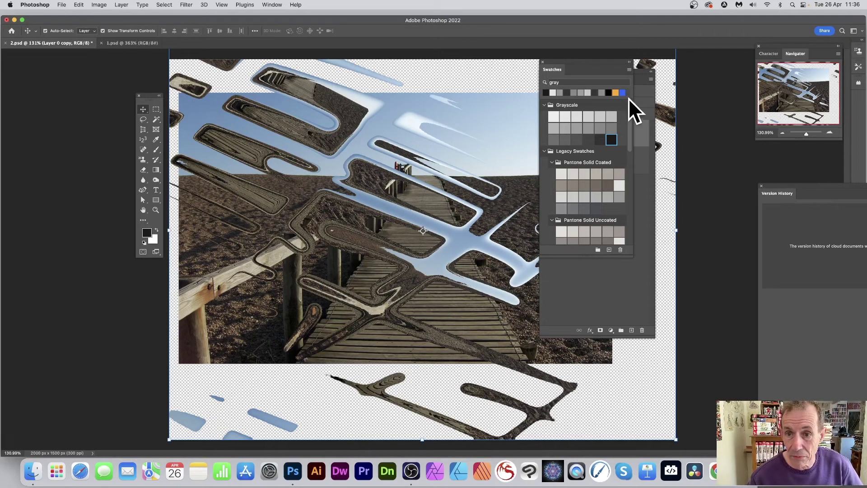
Uncover the layer list and add a Bevel & Emboss effect with Contour enabled to Layer 0 copy
{"action": "left_click_drag", "start_coordinate": [546, 66], "coordinate": [631, 125]}
{"action": "left_click", "coordinate": [561, 131]}
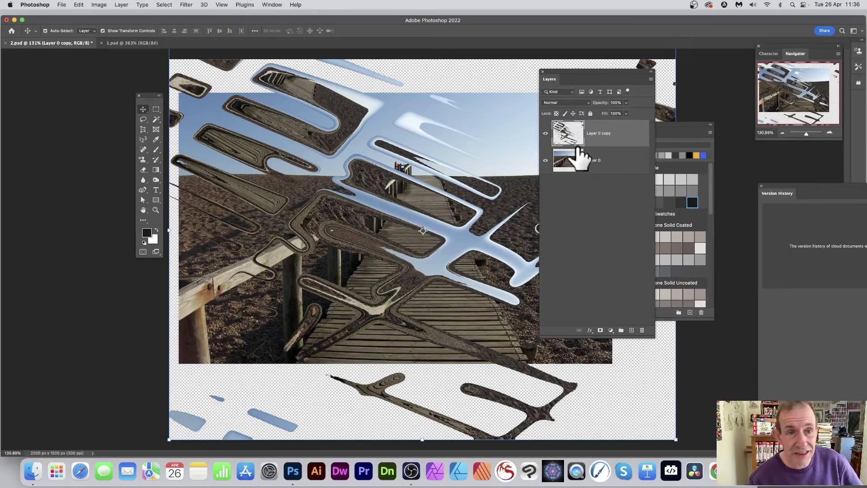
{"action": "left_click", "coordinate": [121, 5]}
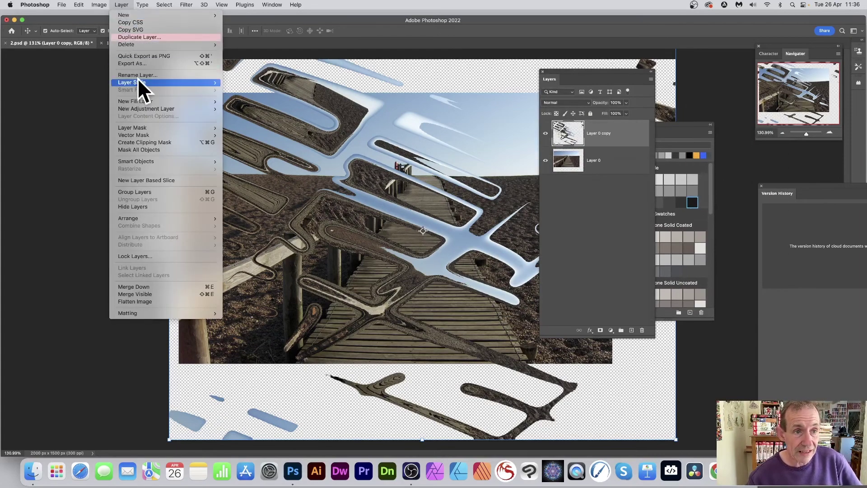
{"action": "mouse_move", "coordinate": [139, 83]}
{"action": "left_click", "coordinate": [269, 95]}
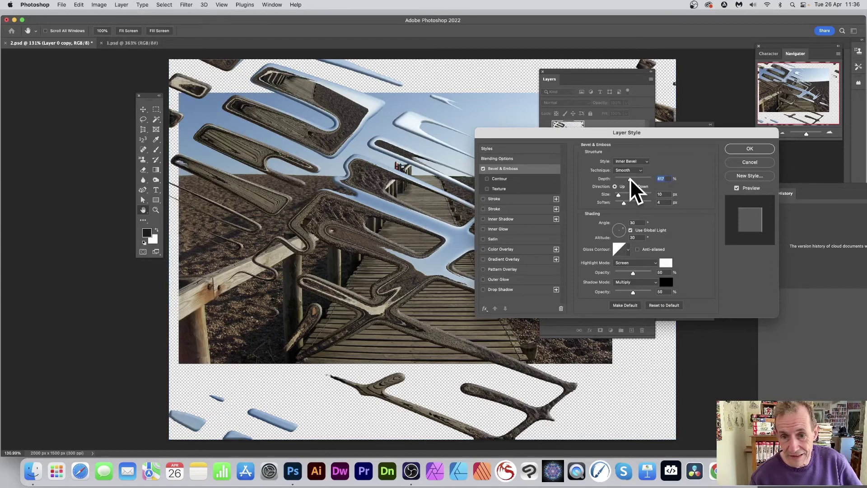
{"action": "left_click", "coordinate": [507, 179]}
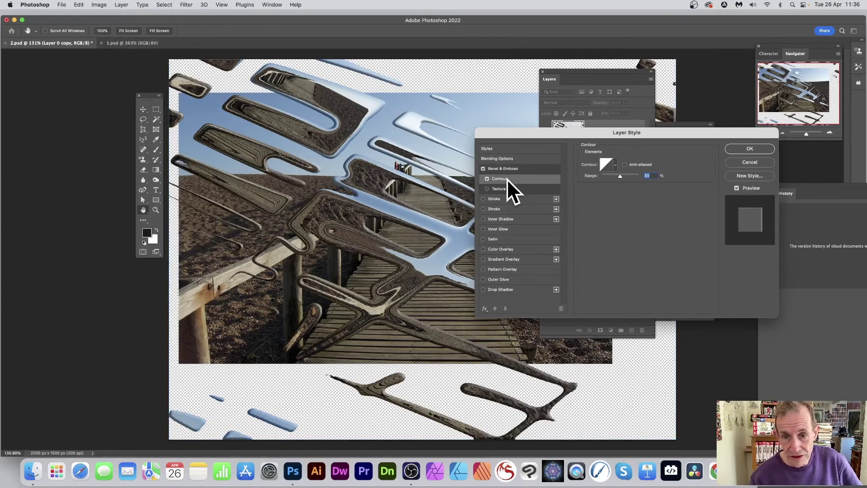
Add a Drop Shadow to Layer 0 copy with 43% opacity, 28 px distance and a reduced size, and apply the layer style
{"action": "left_click", "coordinate": [483, 289]}
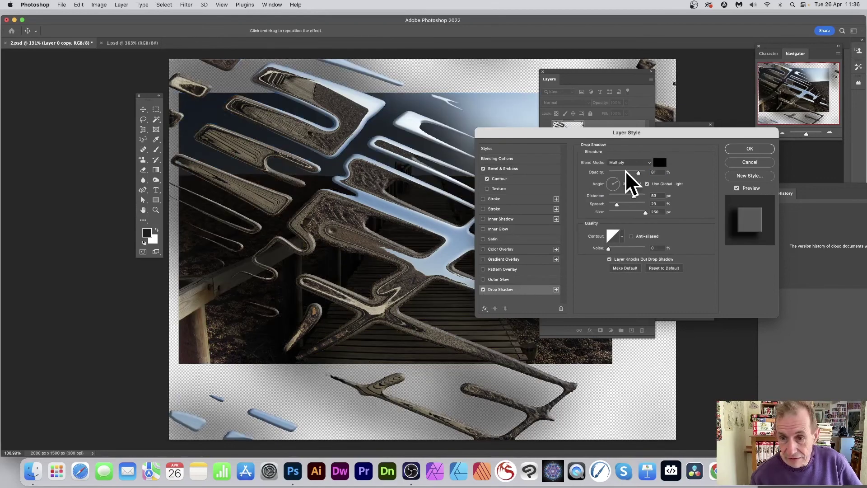
{"action": "mouse_move", "coordinate": [638, 173]}
{"action": "left_mouse_down"}
{"action": "mouse_move", "coordinate": [617, 173]}
{"action": "mouse_move", "coordinate": [625, 173]}
{"action": "left_mouse_up"}
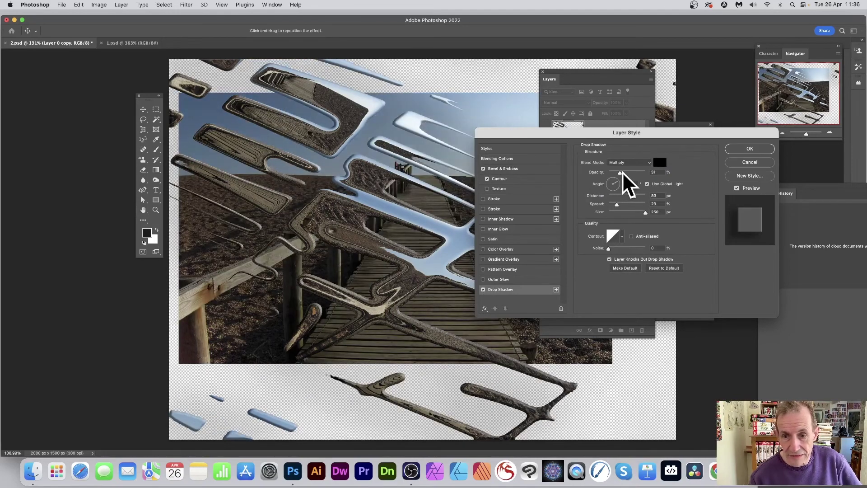
{"action": "left_click_drag", "start_coordinate": [646, 212], "coordinate": [619, 196]}
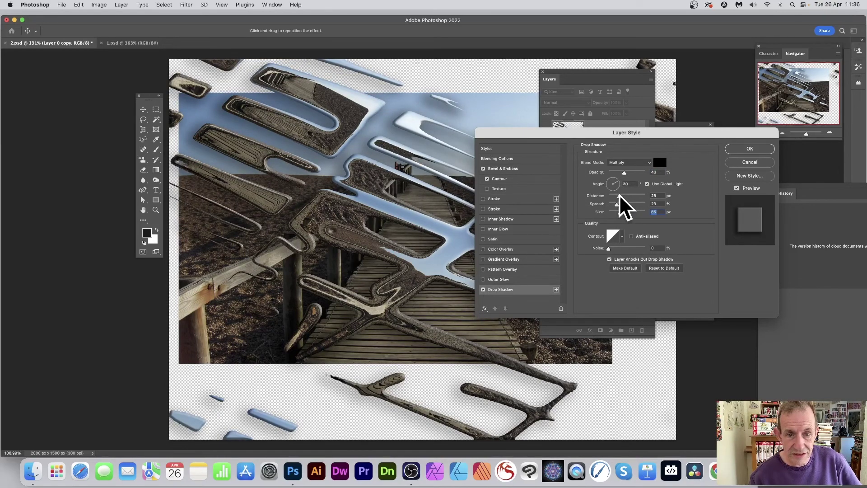
{"action": "left_click", "coordinate": [747, 151]}
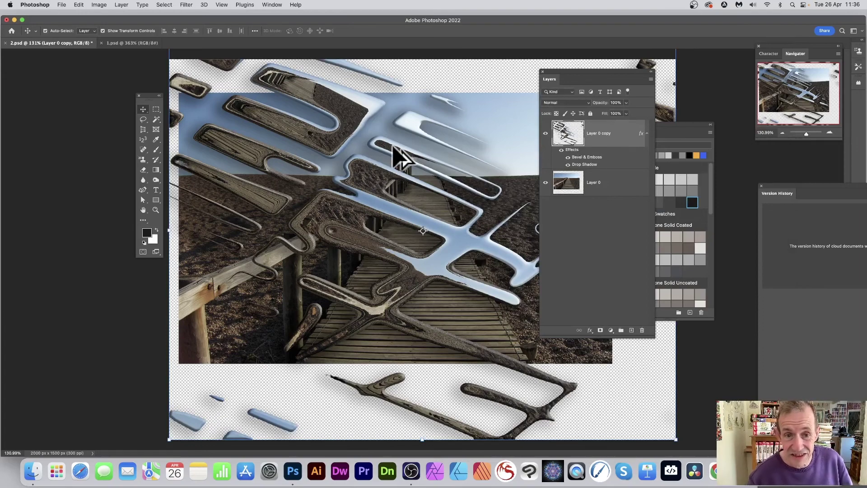
Duplicate the styled displaced layer four times and spread the copies across the canvas over the boardwalk photo
{"action": "left_click_drag", "start_coordinate": [436, 135], "coordinate": [459, 275]}
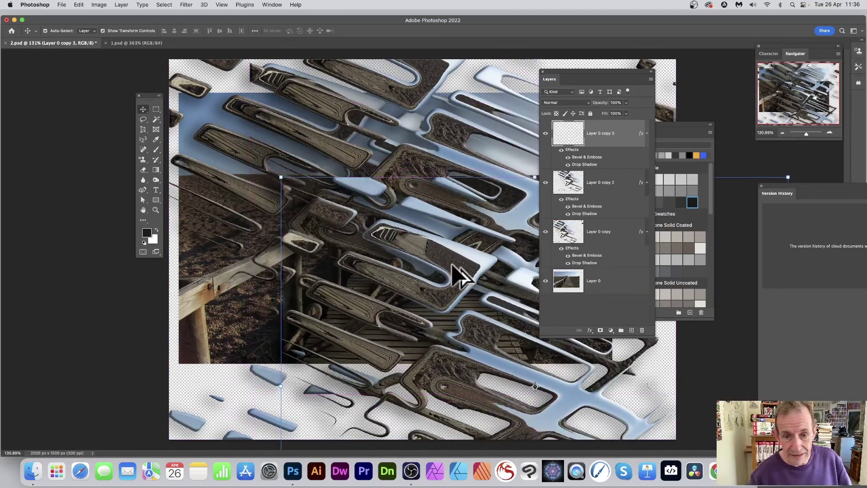
{"action": "left_click_drag", "start_coordinate": [275, 265], "coordinate": [247, 266]}
{"action": "left_click_drag", "start_coordinate": [447, 260], "coordinate": [479, 118]}
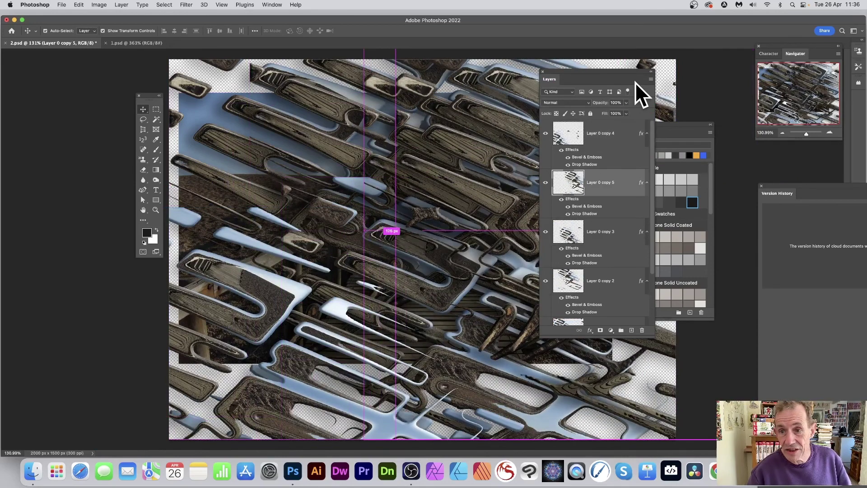
Review the hand-painted pattern in 1.psd and return to the layered composition in 2.psd
{"action": "left_click_drag", "start_coordinate": [635, 82], "coordinate": [603, 77]}
{"action": "left_click", "coordinate": [140, 42]}
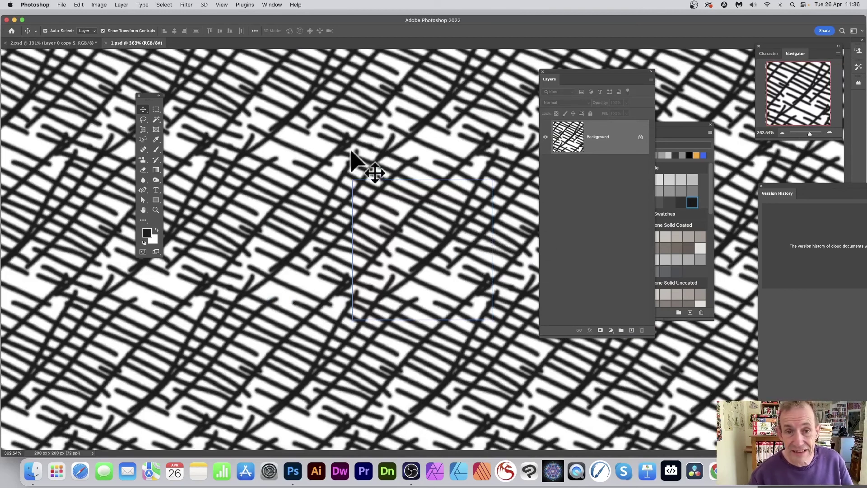
{"action": "left_click", "coordinate": [56, 42]}
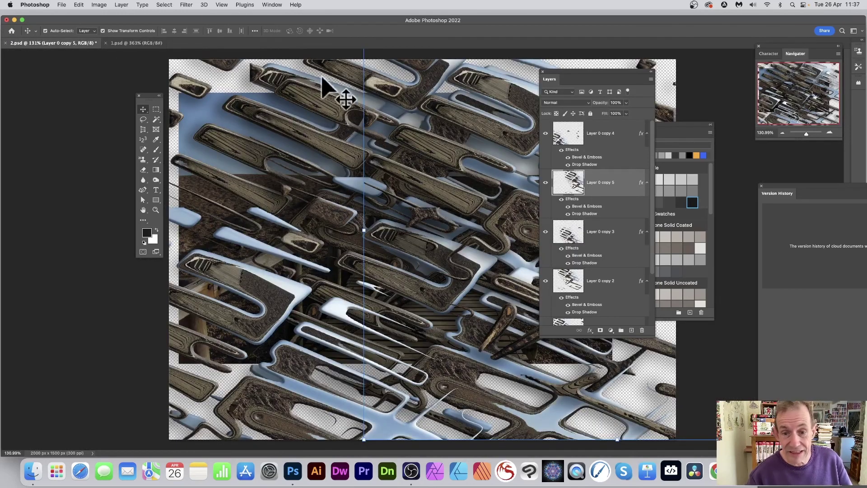